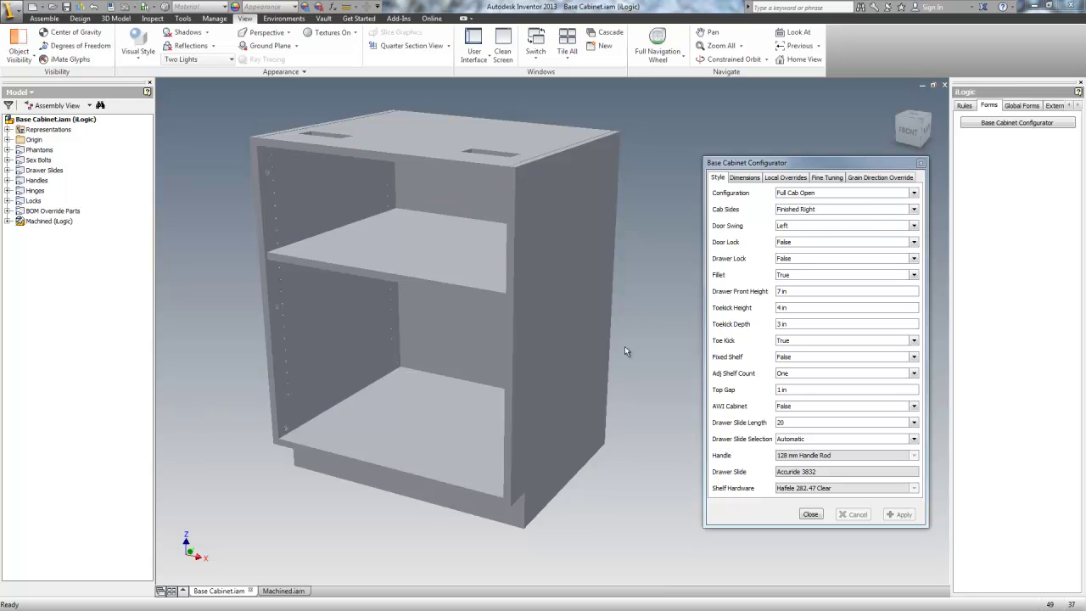
Step: Return the cabinet to its home view and move the configurator dialog left, away from the model
{"action": "key", "text": "F6"}
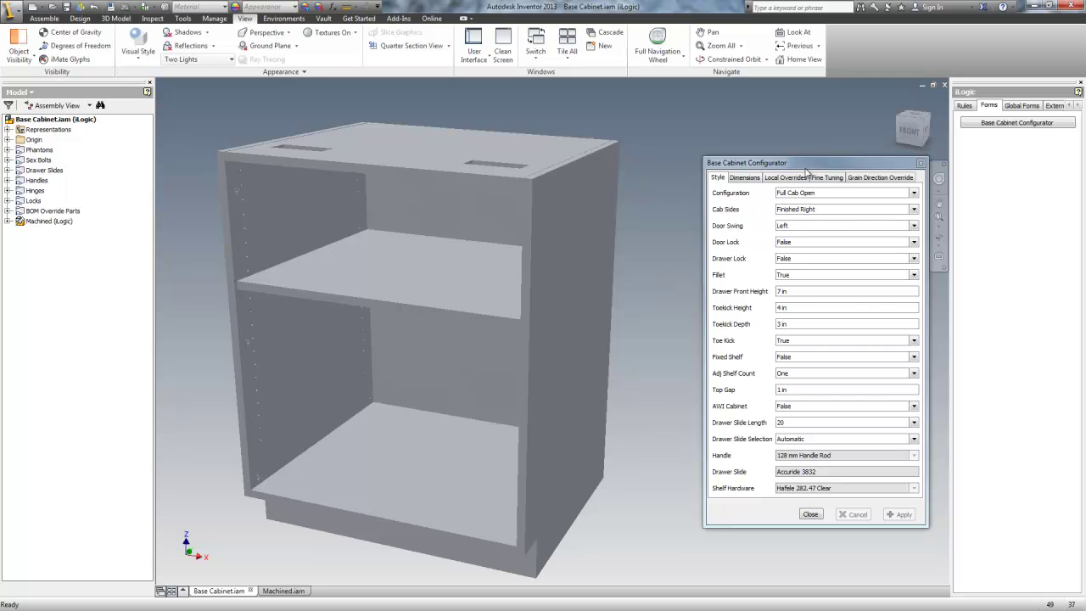
{"action": "mouse_move", "coordinate": [809, 167]}
{"action": "left_mouse_down"}
{"action": "mouse_move", "coordinate": [749, 164]}
{"action": "mouse_move", "coordinate": [770, 181]}
{"action": "left_mouse_up"}
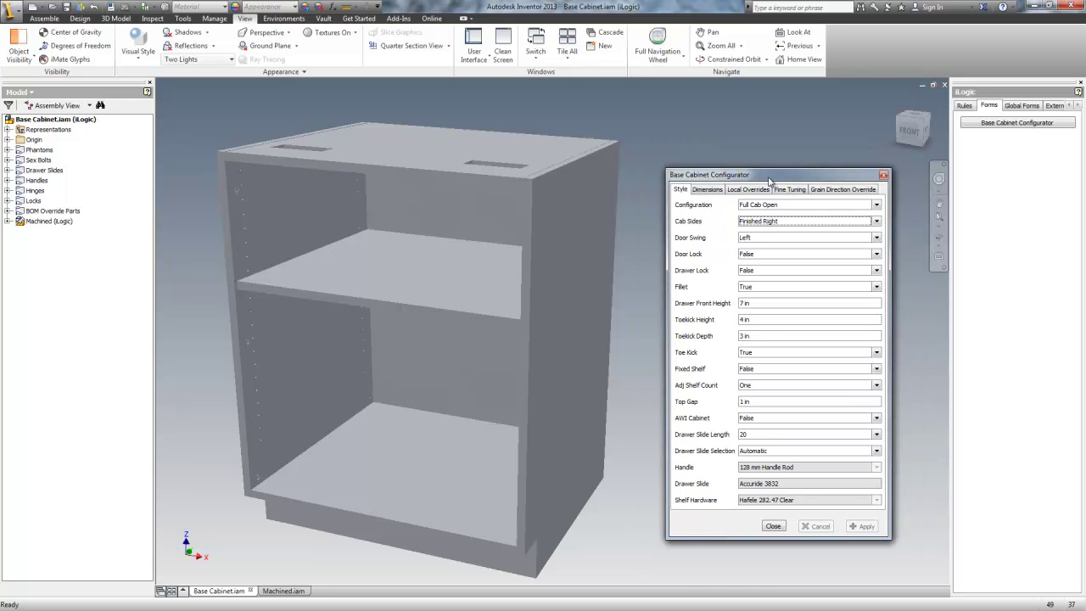
{"action": "left_click_drag", "start_coordinate": [835, 175], "coordinate": [822, 176]}
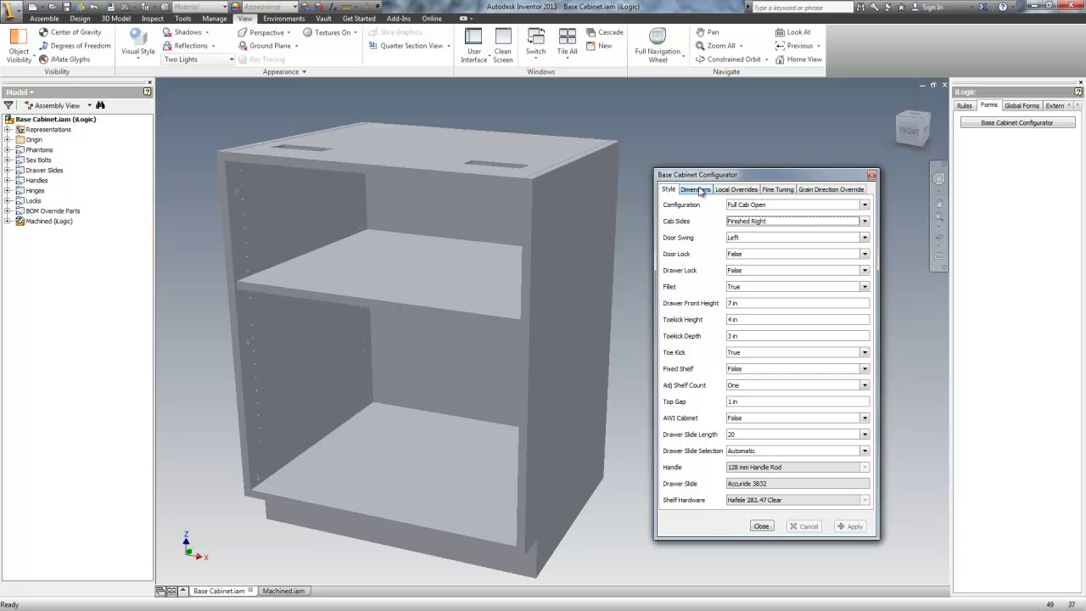
Step: Keep the Full Cab Open configuration and Finished Right cab sides in the configurator
{"action": "left_click", "coordinate": [784, 222]}
{"action": "left_click", "coordinate": [799, 206]}
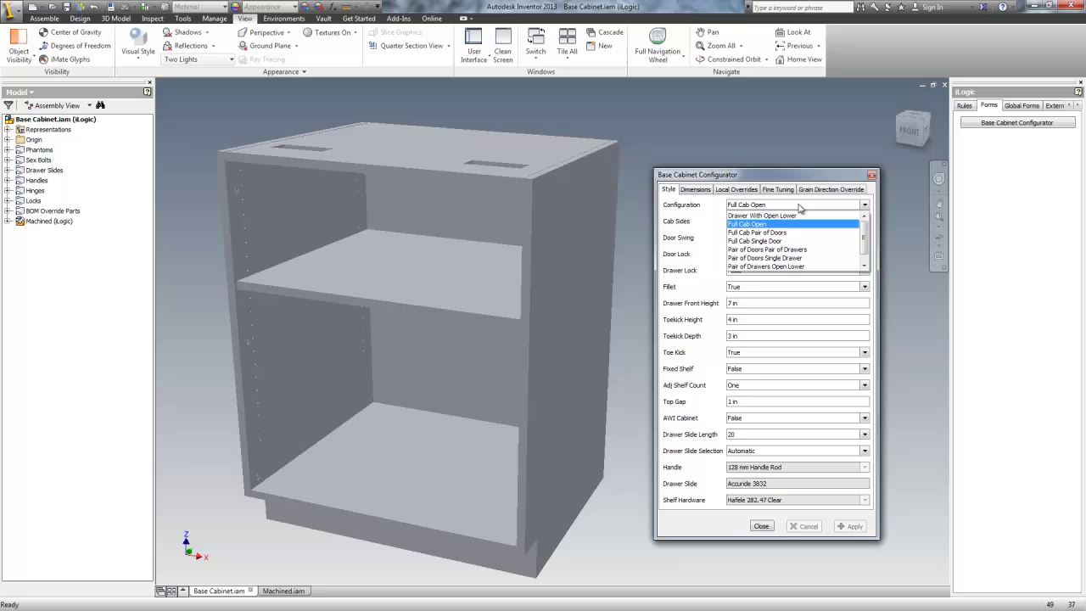
{"action": "left_click_drag", "start_coordinate": [863, 235], "coordinate": [865, 261]}
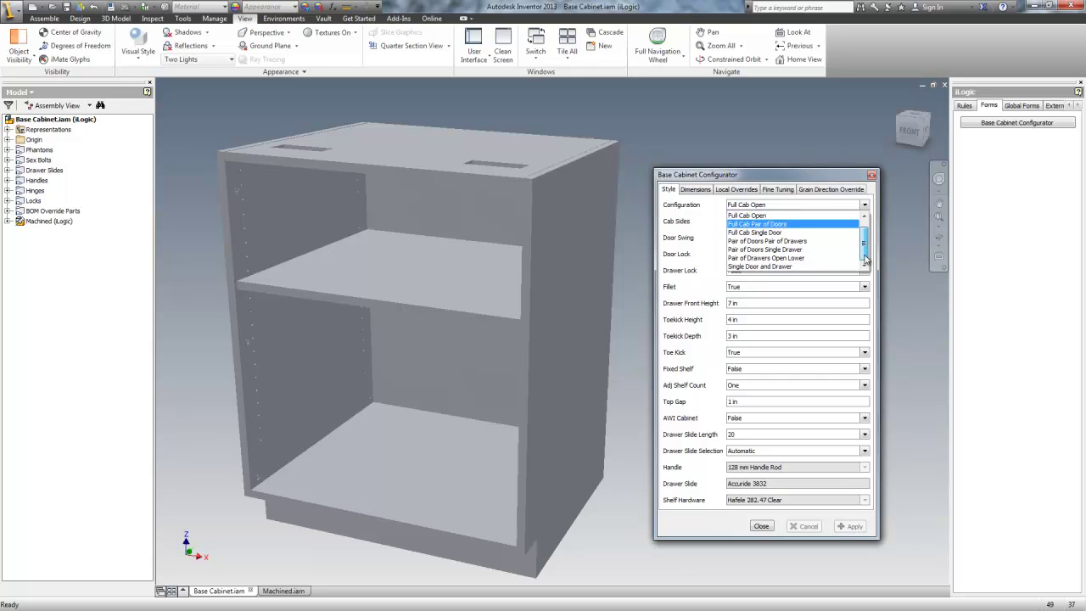
{"action": "left_click", "coordinate": [791, 189]}
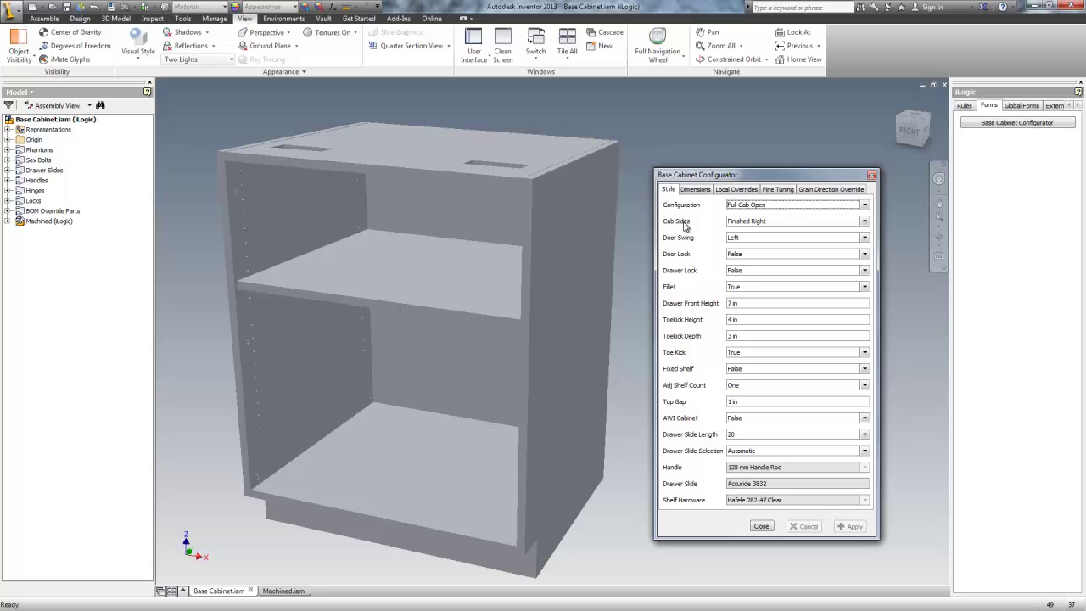
{"action": "left_click", "coordinate": [742, 223]}
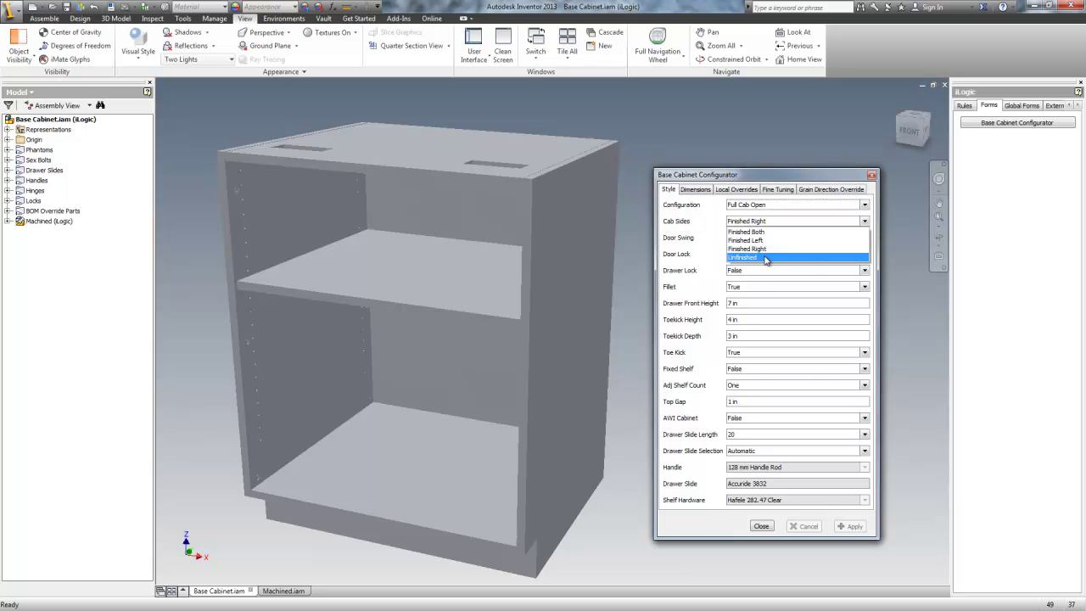
{"action": "left_click", "coordinate": [771, 250]}
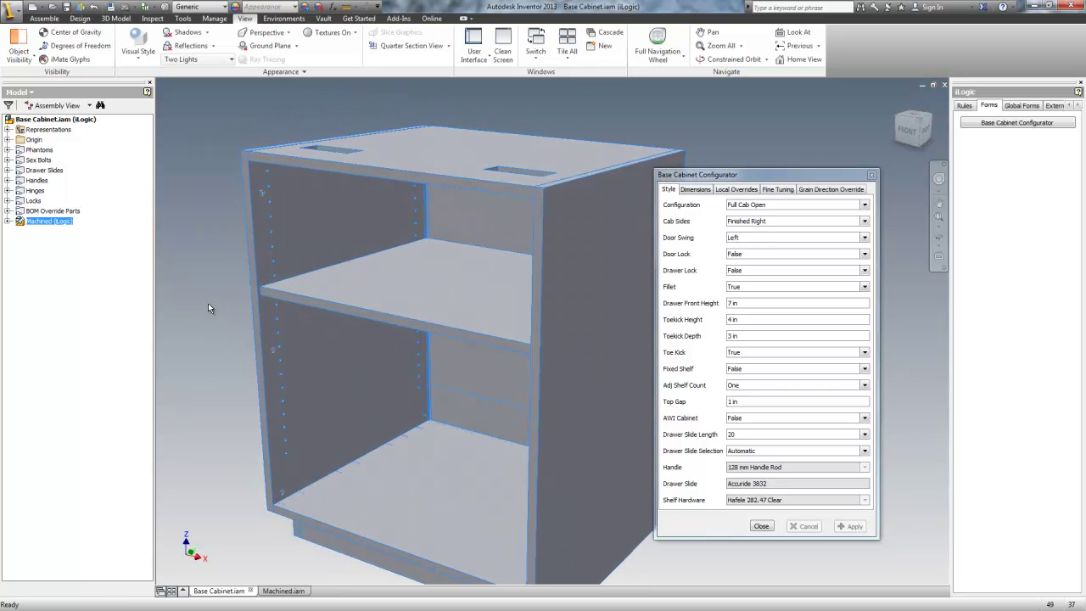
{"action": "middle_click_drag", "start_coordinate": [208, 303], "coordinate": [590, 296], "text": "shift"}
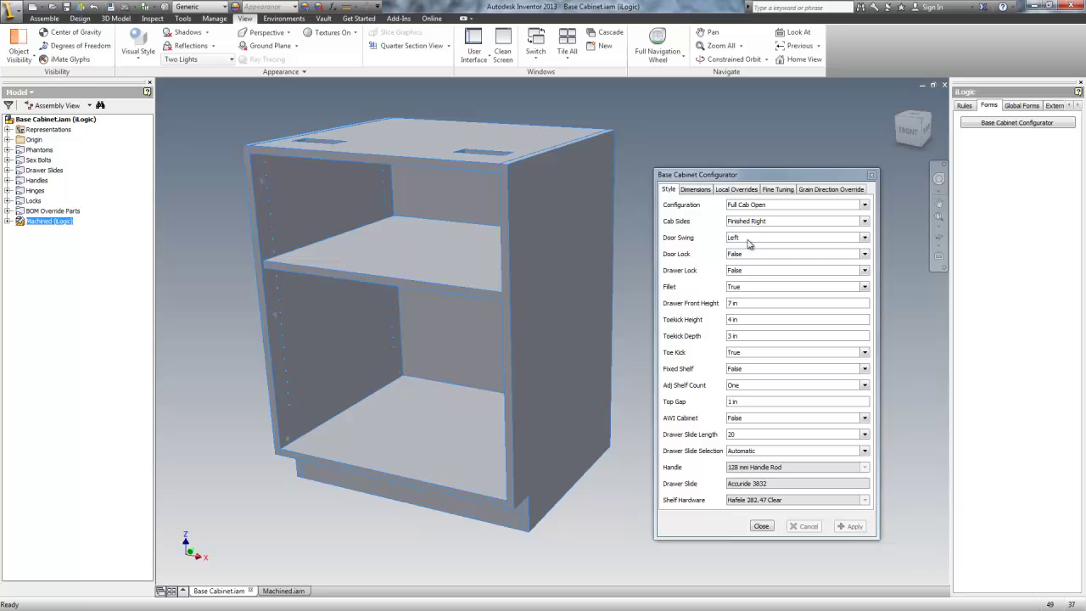
{"action": "left_click", "coordinate": [749, 238]}
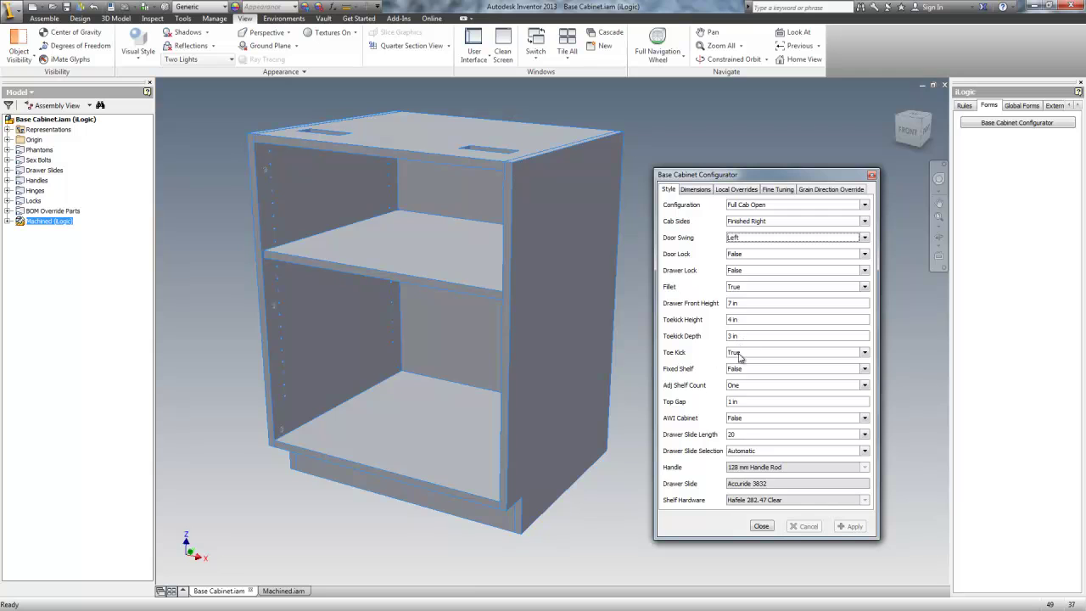
{"action": "left_click", "coordinate": [744, 356]}
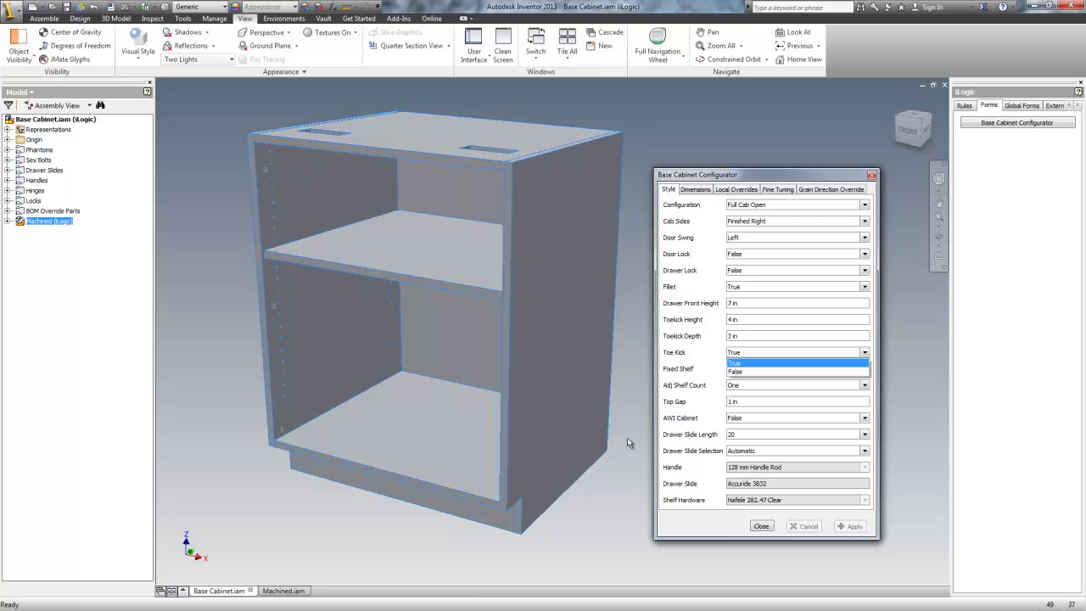
{"action": "mouse_move", "coordinate": [626, 459]}
{"action": "middle_mouse_down"}
{"action": "mouse_move", "coordinate": [574, 446]}
{"action": "mouse_move", "coordinate": [547, 459]}
{"action": "middle_mouse_up"}
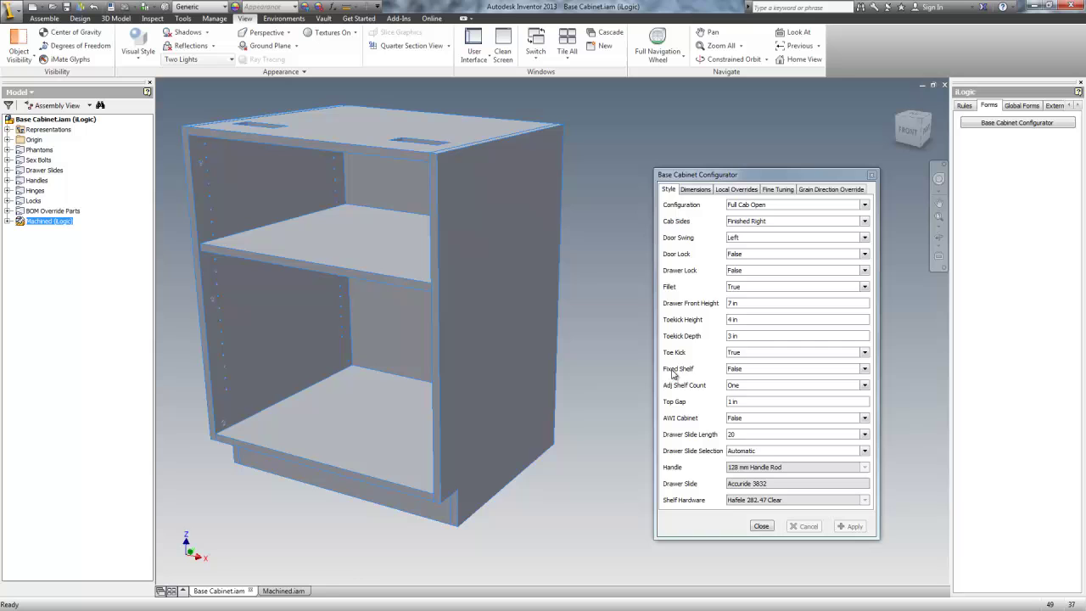
Step: Confirm Fixed Shelf False, one adjustable shelf, AWI Cabinet False and Automatic drawer slide selection
{"action": "left_click", "coordinate": [738, 371]}
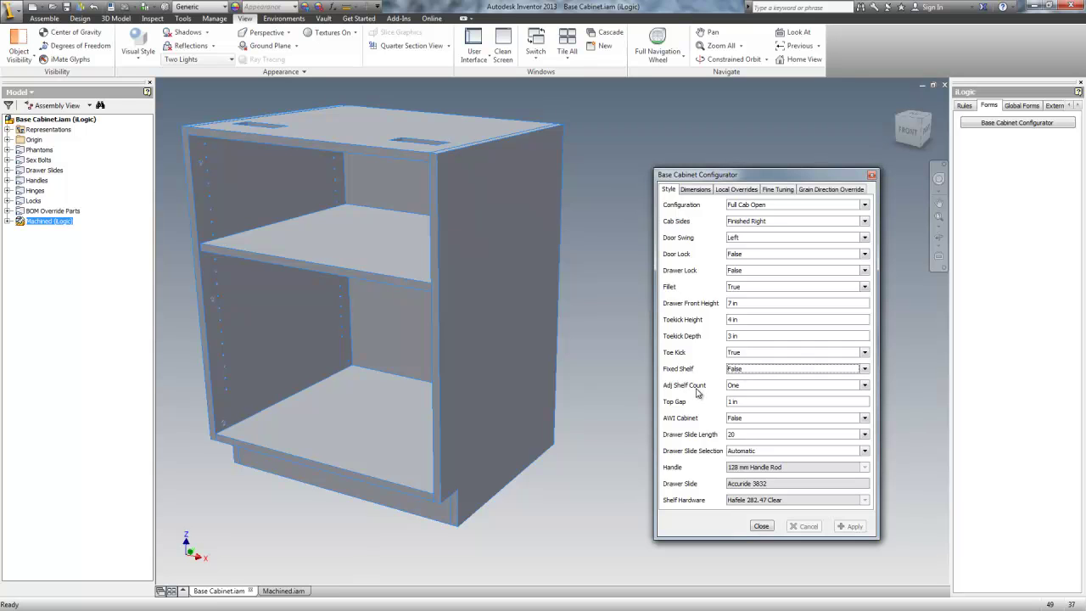
{"action": "left_click", "coordinate": [744, 387]}
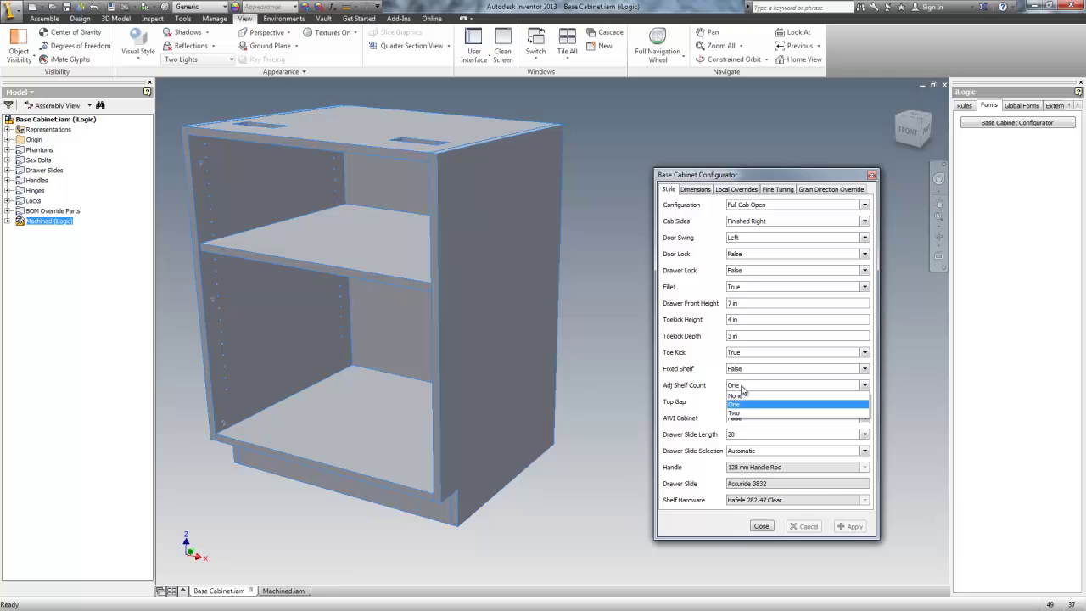
{"action": "left_click", "coordinate": [712, 410]}
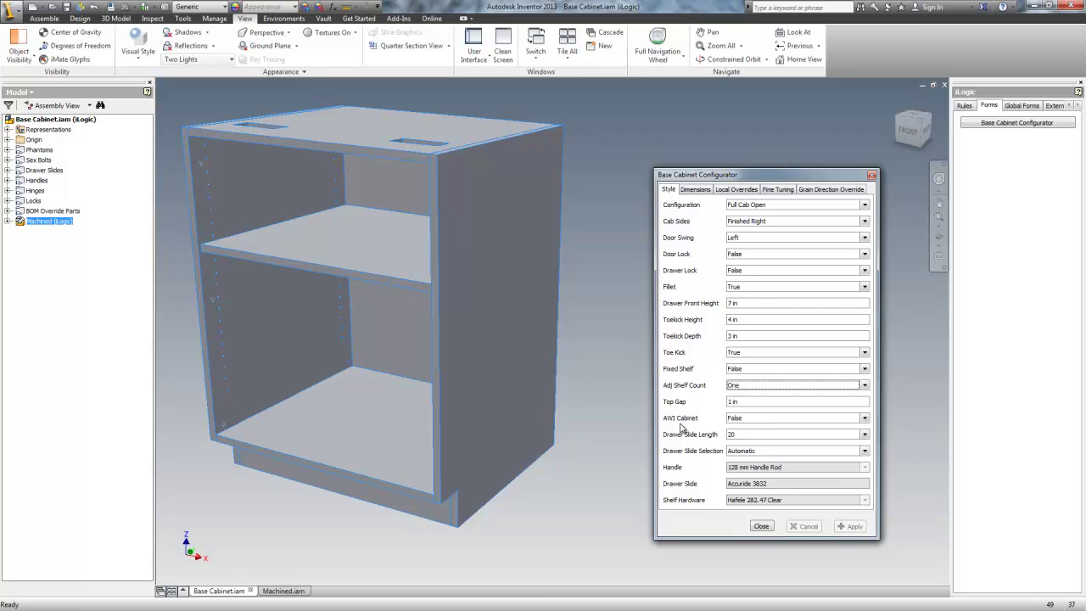
{"action": "left_click", "coordinate": [749, 424]}
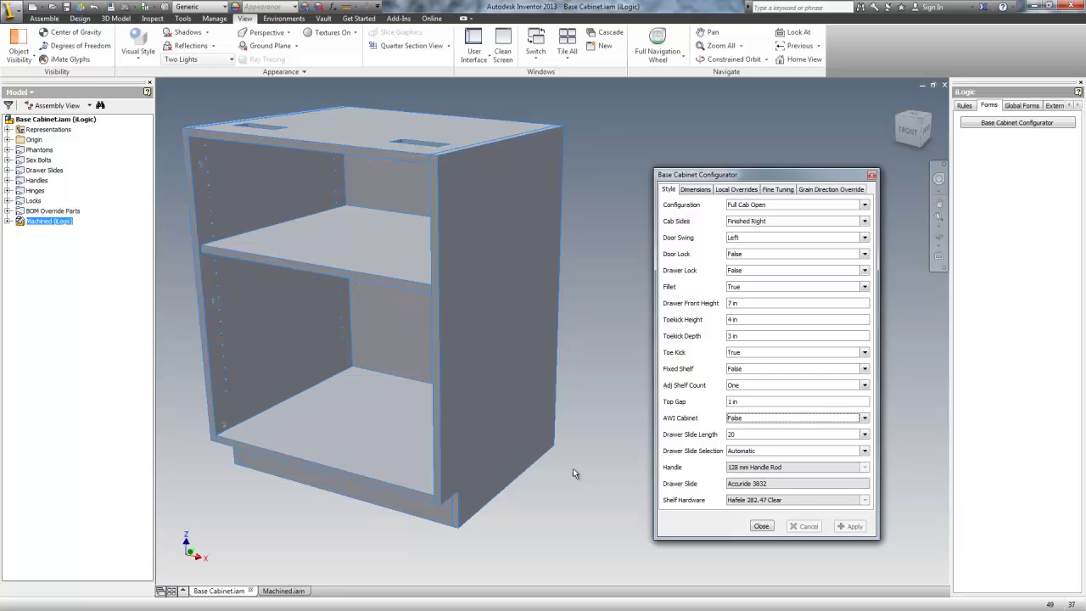
{"action": "left_click", "coordinate": [571, 488]}
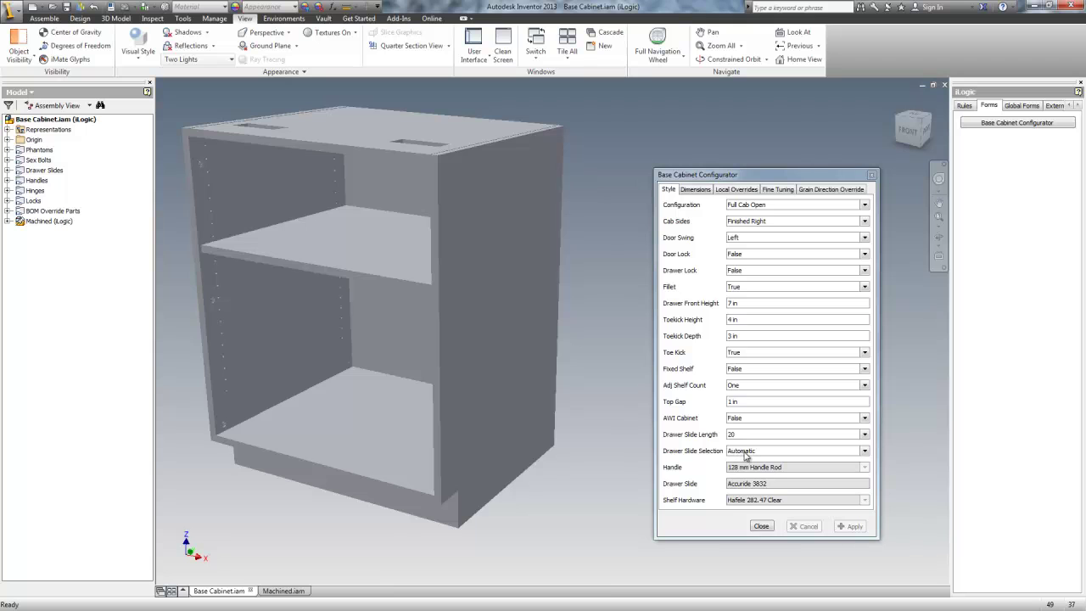
{"action": "left_click", "coordinate": [746, 452]}
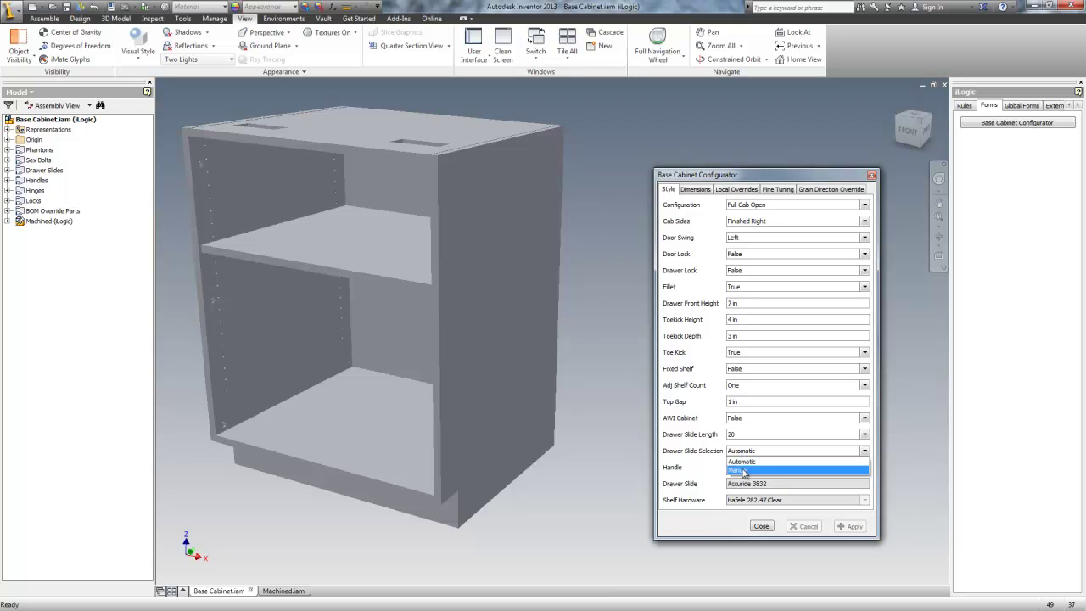
{"action": "left_click", "coordinate": [746, 456]}
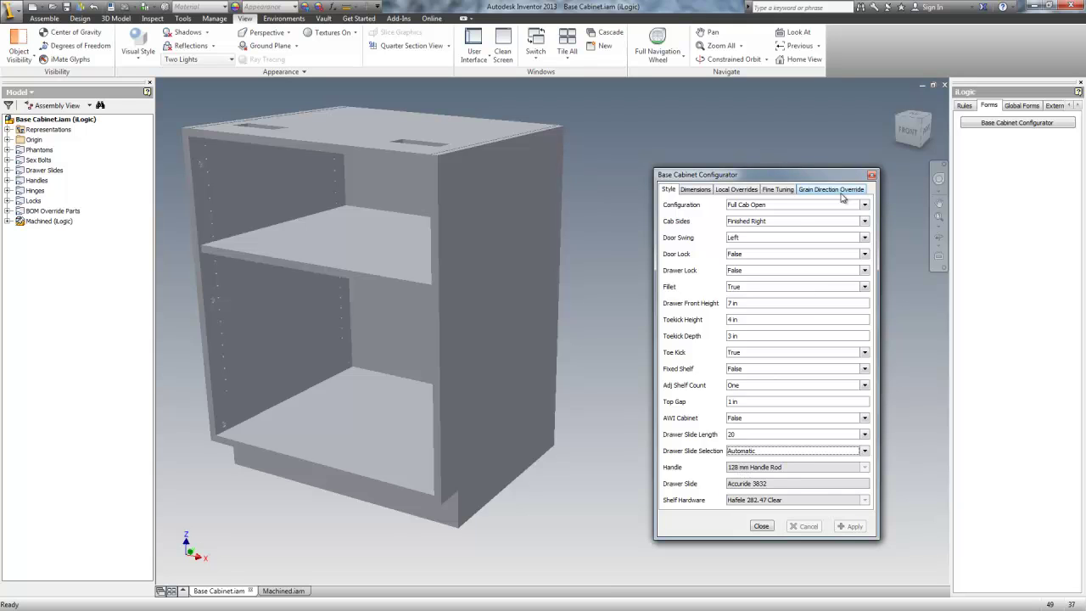
Step: Keep Material Schedule F under Local Overrides, dismiss the save reminder, and return to Style
{"action": "left_click", "coordinate": [741, 190]}
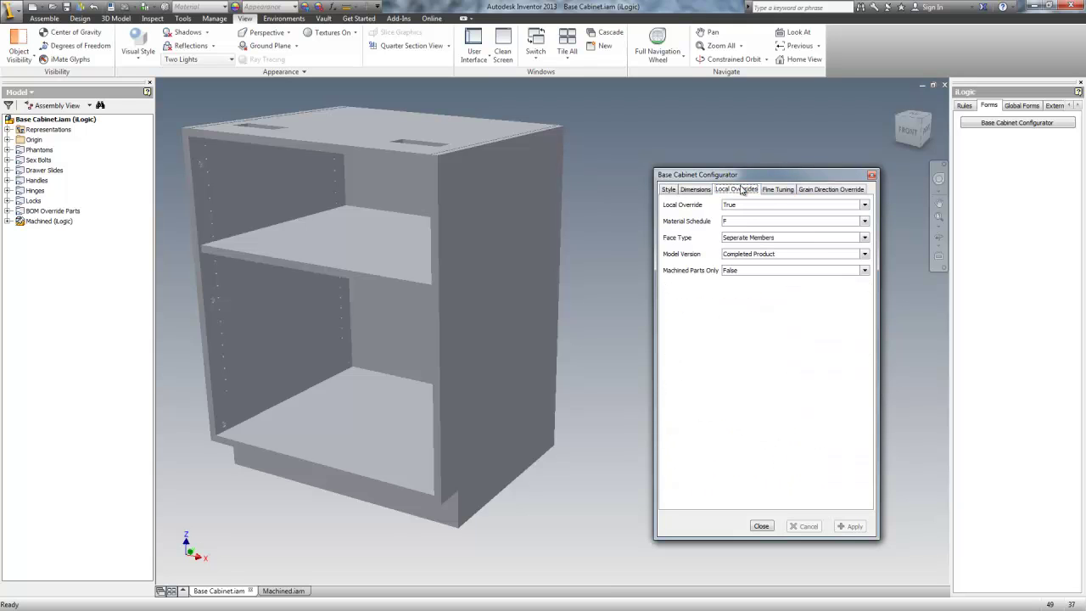
{"action": "left_click", "coordinate": [744, 223]}
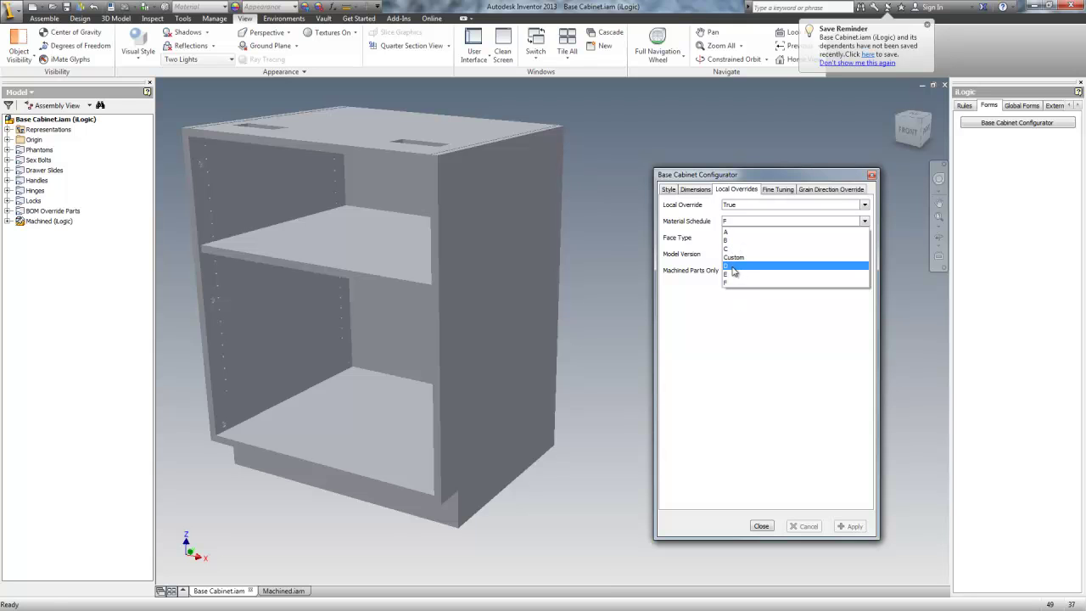
{"action": "left_click", "coordinate": [927, 28]}
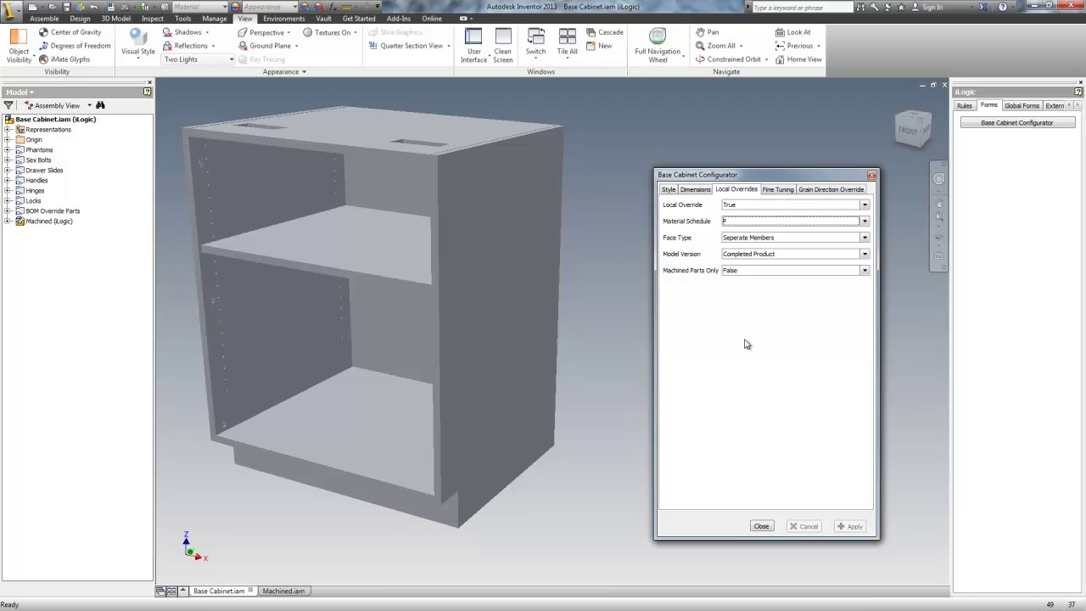
{"action": "left_click", "coordinate": [667, 190]}
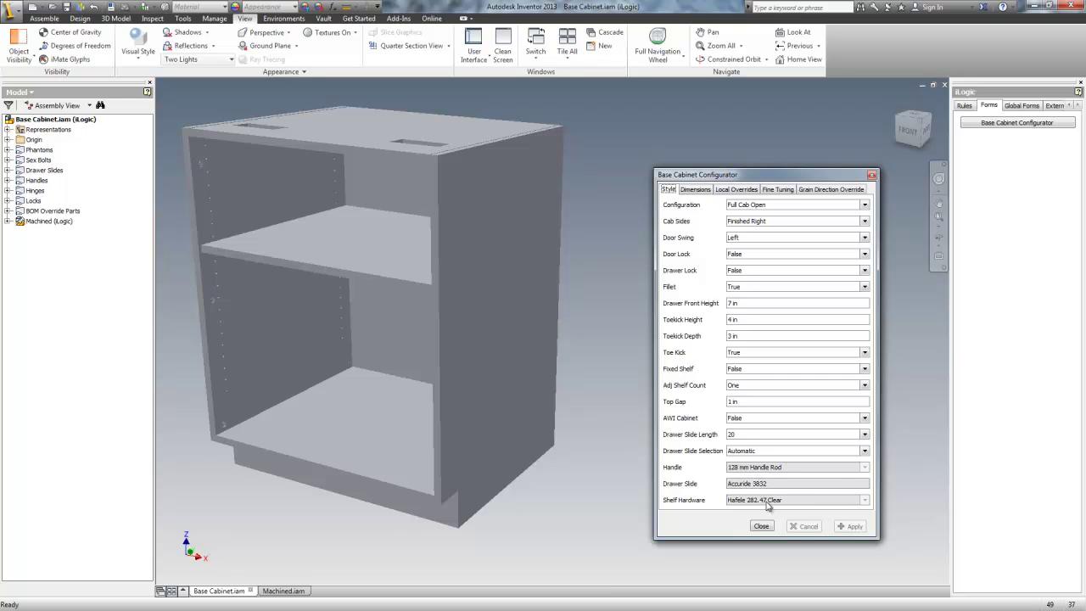
Step: Review the 28 in wide, 36 in high, 24 in deep dimensions, then show Local Overrides
{"action": "left_click", "coordinate": [696, 190]}
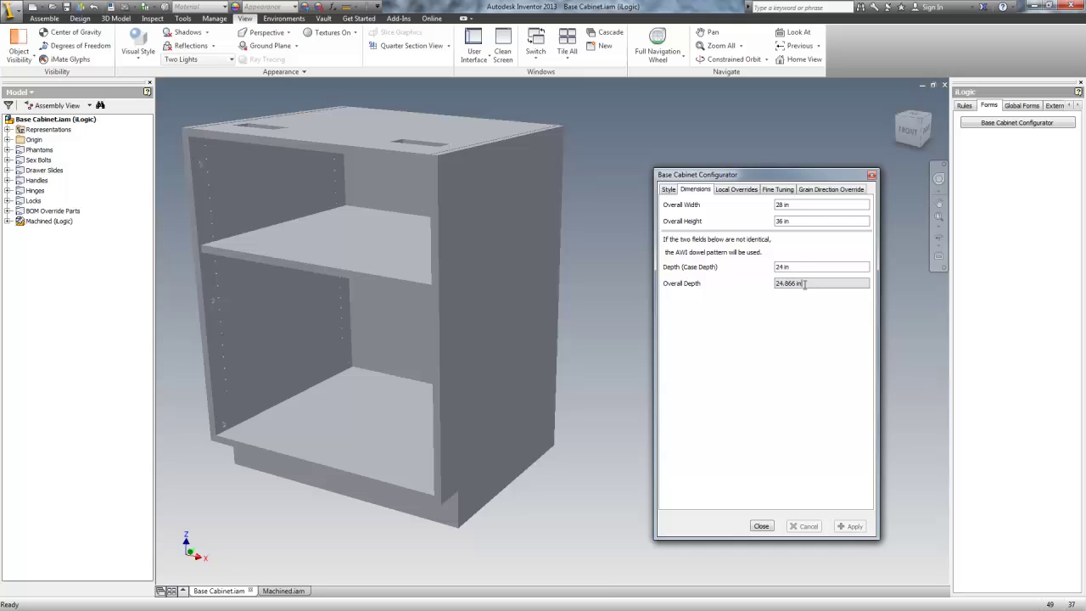
{"action": "left_click", "coordinate": [742, 192]}
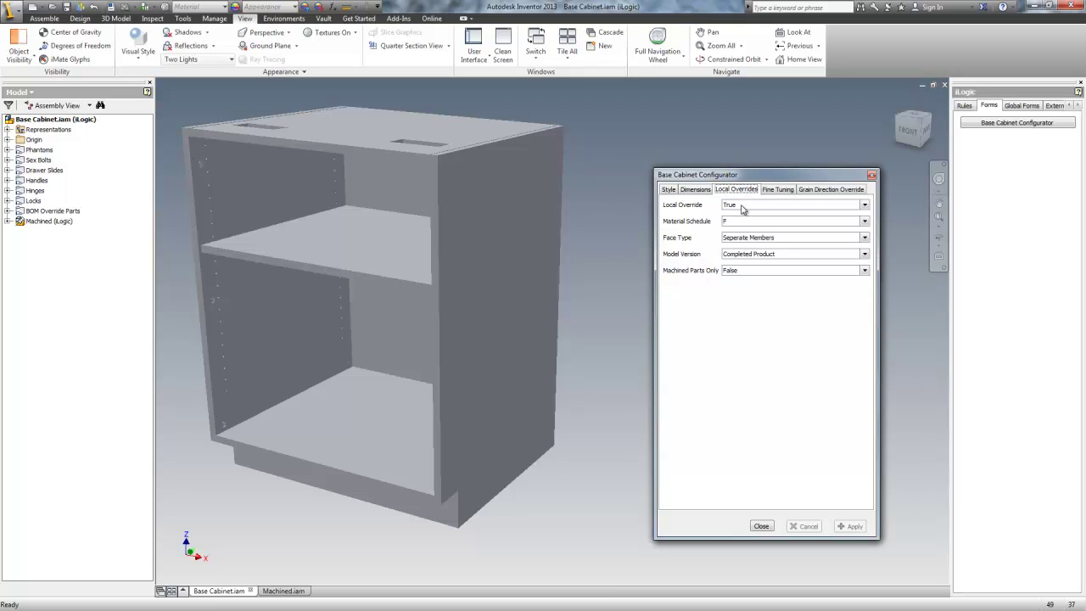
Step: Confirm Local Override True, Model Version Completed Product and Machined Parts Only False, then show Fine Tuning
{"action": "left_click", "coordinate": [742, 206]}
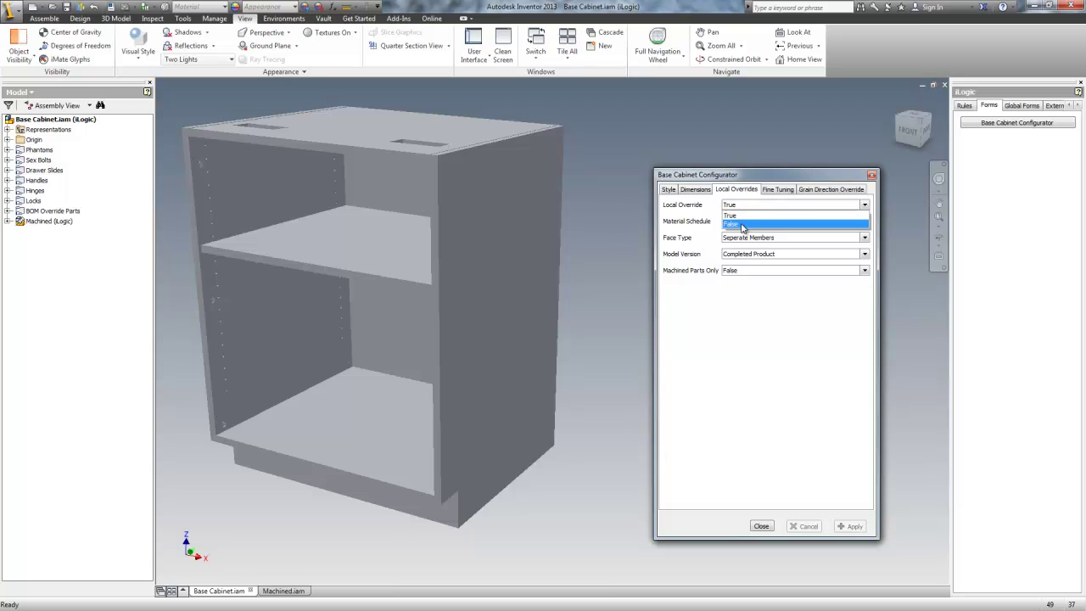
{"action": "left_click", "coordinate": [761, 310]}
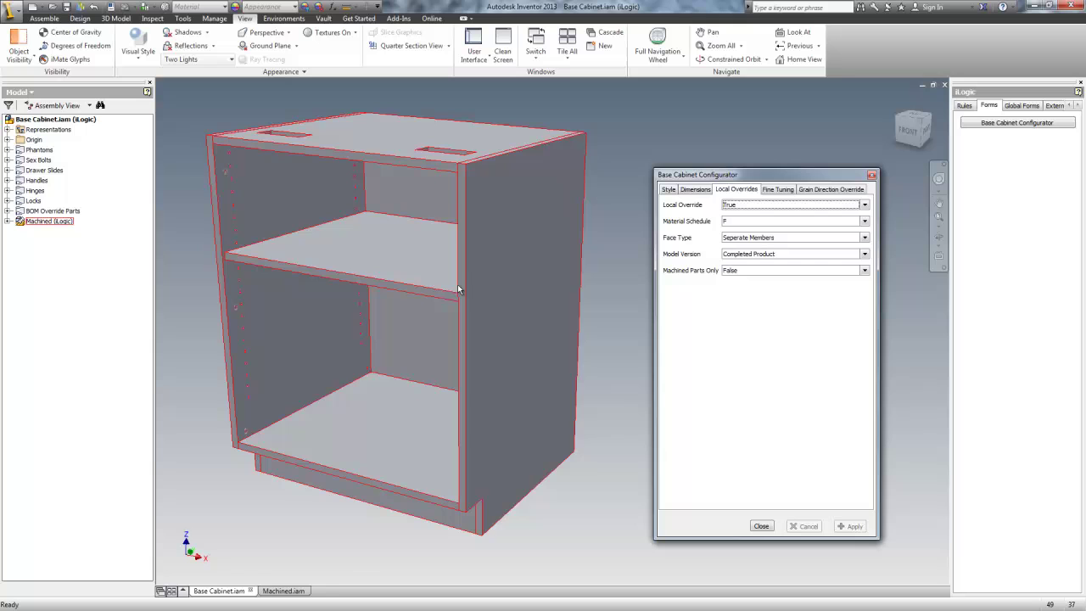
{"action": "left_click", "coordinate": [188, 161]}
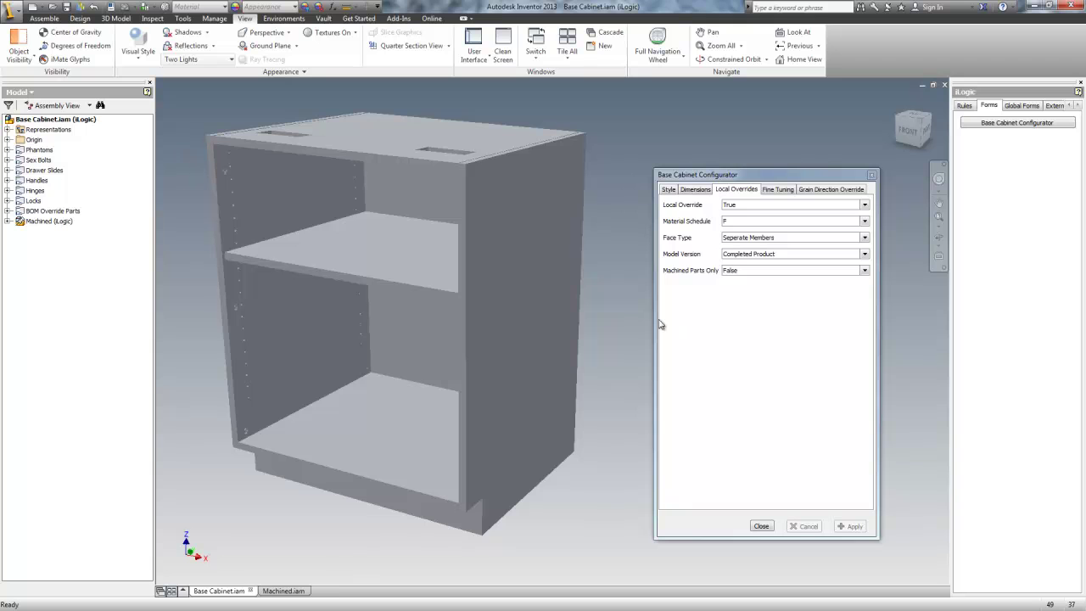
{"action": "left_click", "coordinate": [746, 331]}
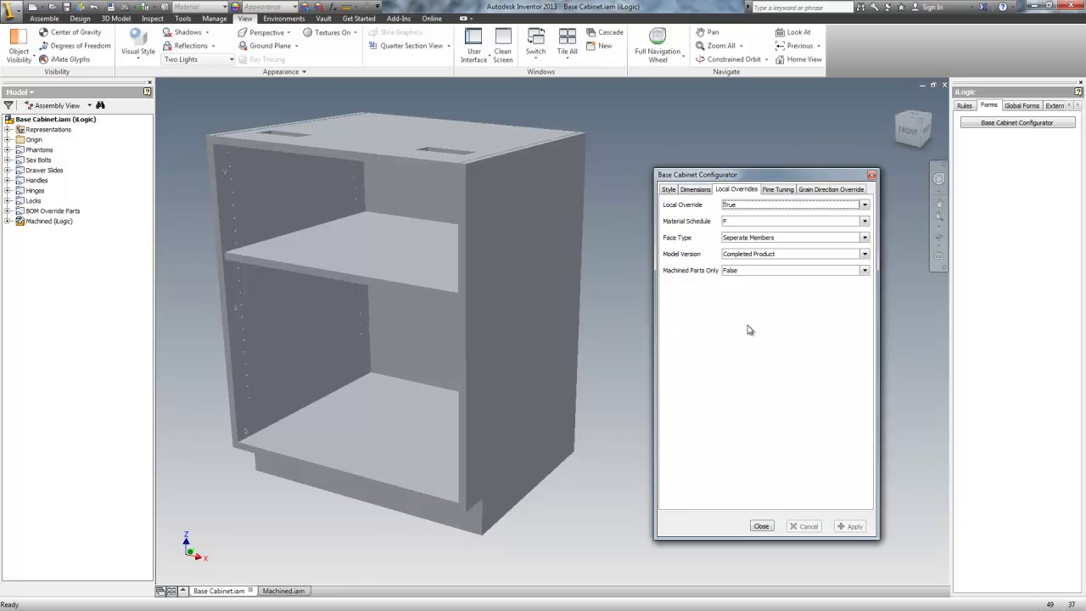
{"action": "left_click", "coordinate": [763, 258]}
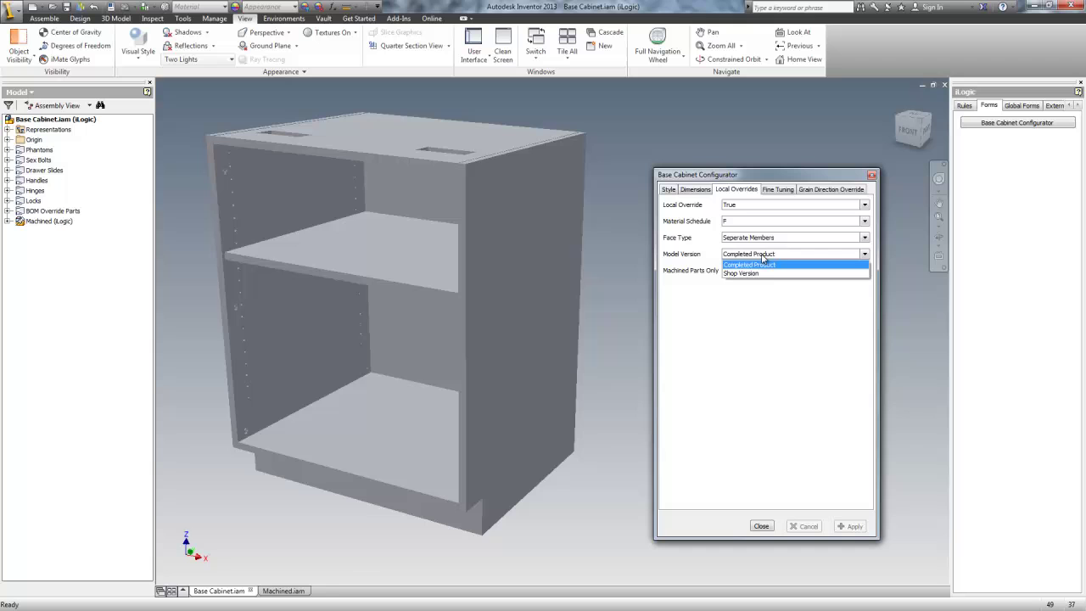
{"action": "left_click", "coordinate": [764, 263]}
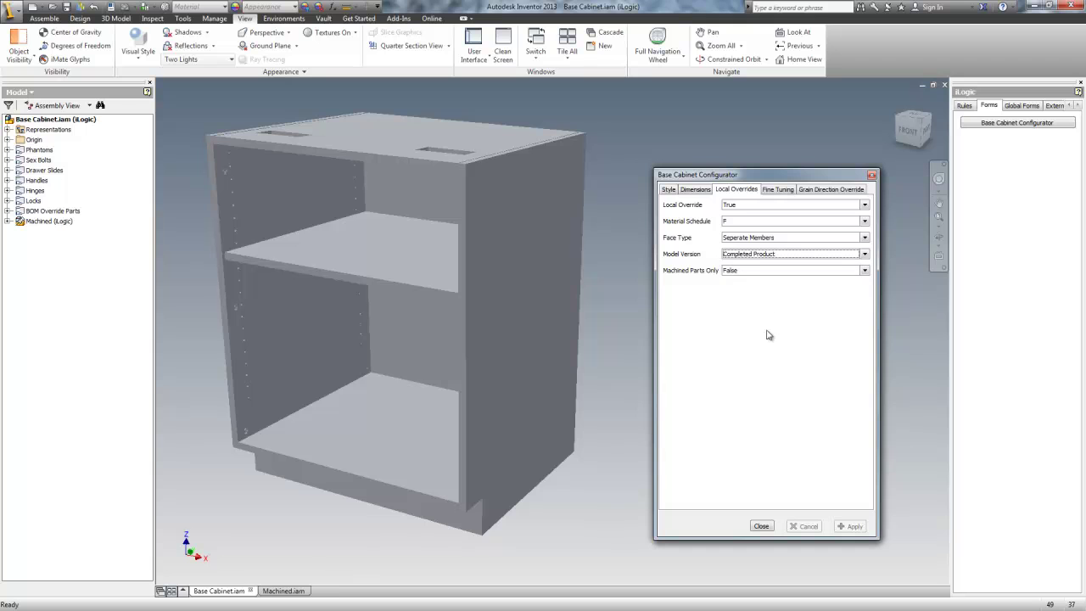
{"action": "left_click", "coordinate": [744, 272]}
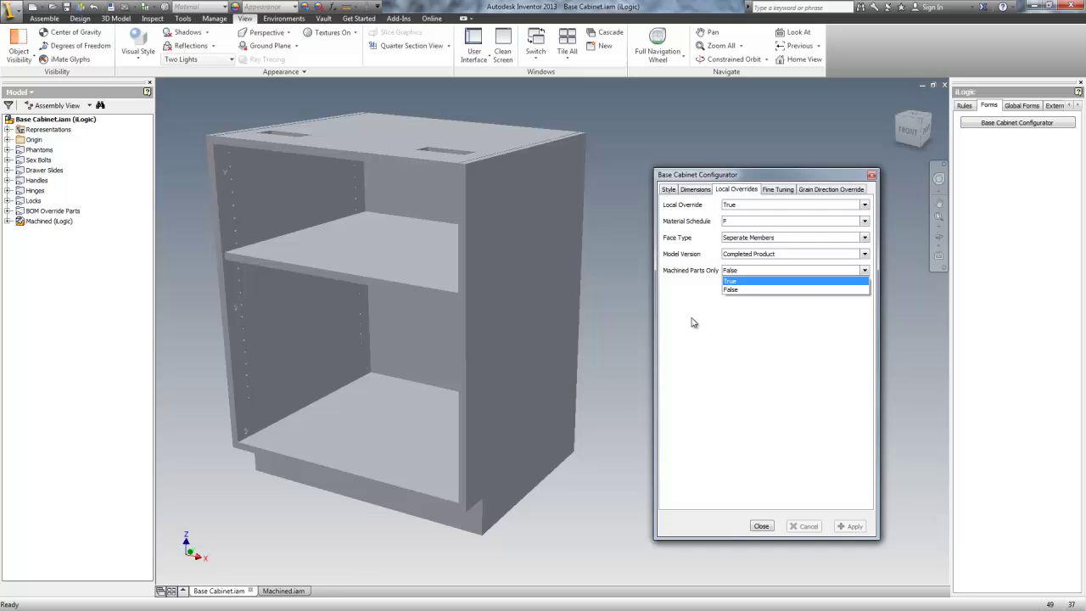
{"action": "left_click", "coordinate": [699, 312]}
{"action": "left_click", "coordinate": [779, 191]}
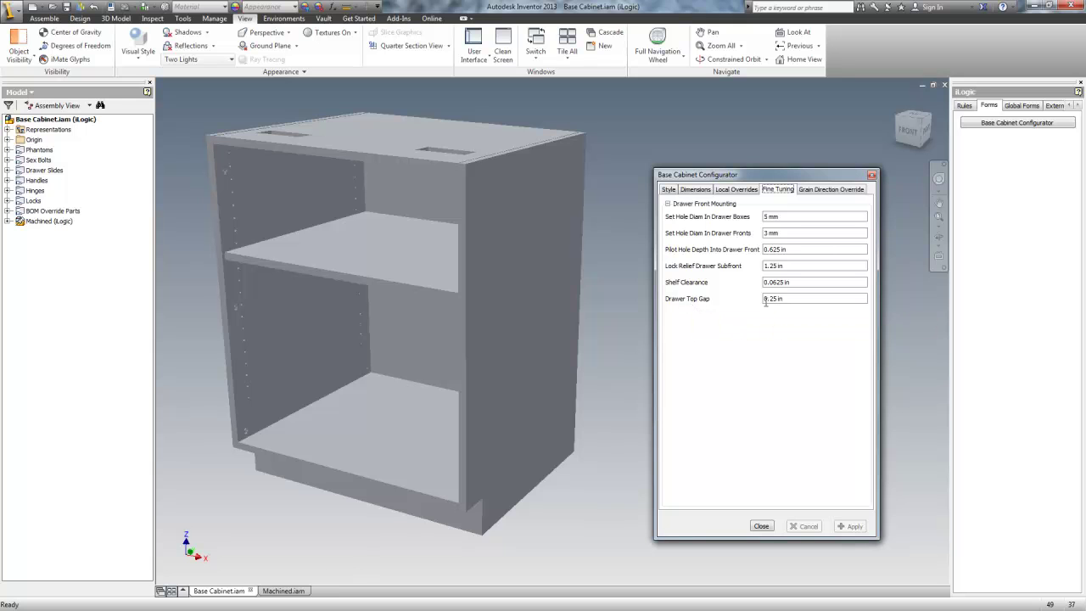
Step: Review the grain direction overrides, keeping fixed shelf grain at Y, and select the cabinet assembly
{"action": "left_click", "coordinate": [816, 190]}
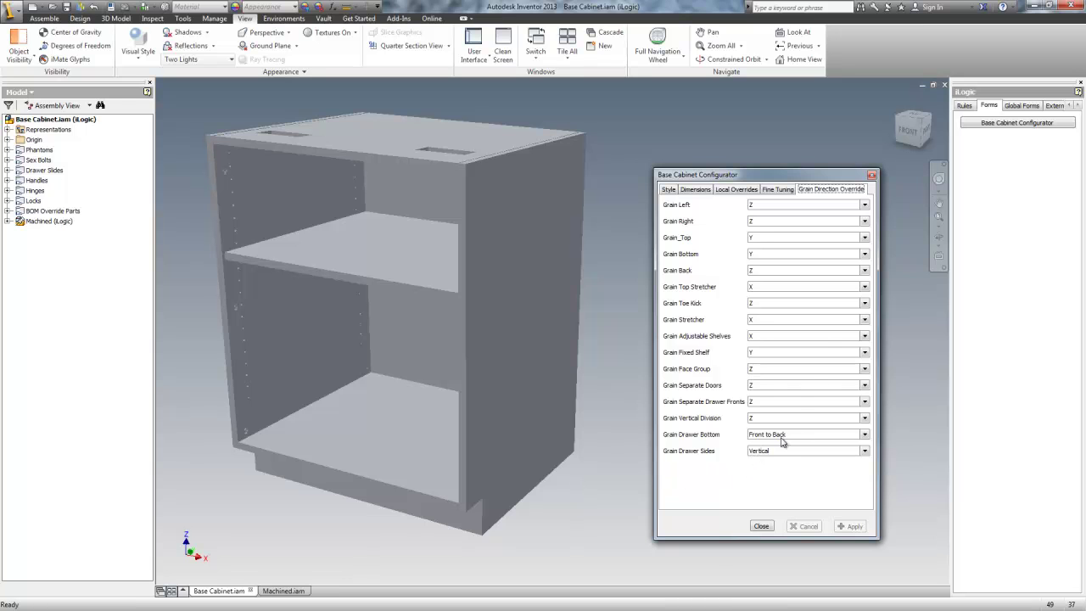
{"action": "left_click", "coordinate": [864, 353]}
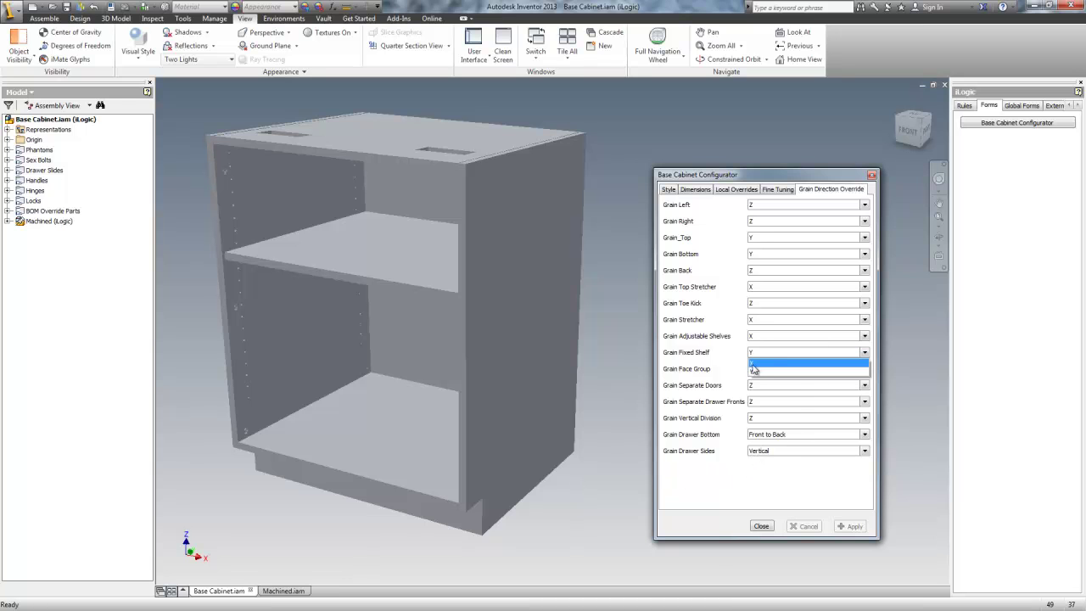
{"action": "left_click", "coordinate": [781, 352]}
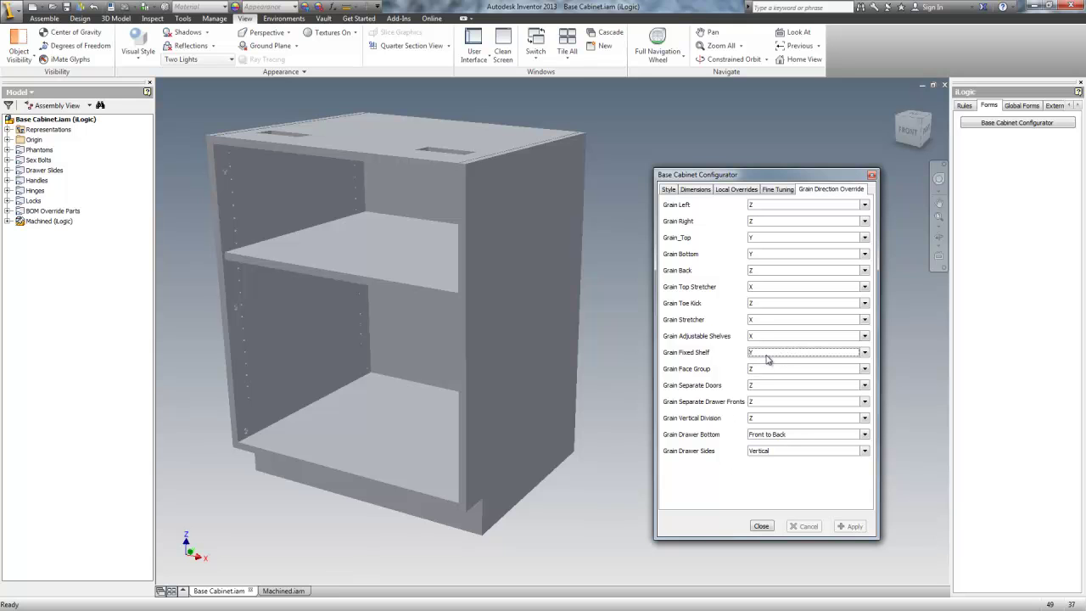
{"action": "left_click", "coordinate": [517, 257]}
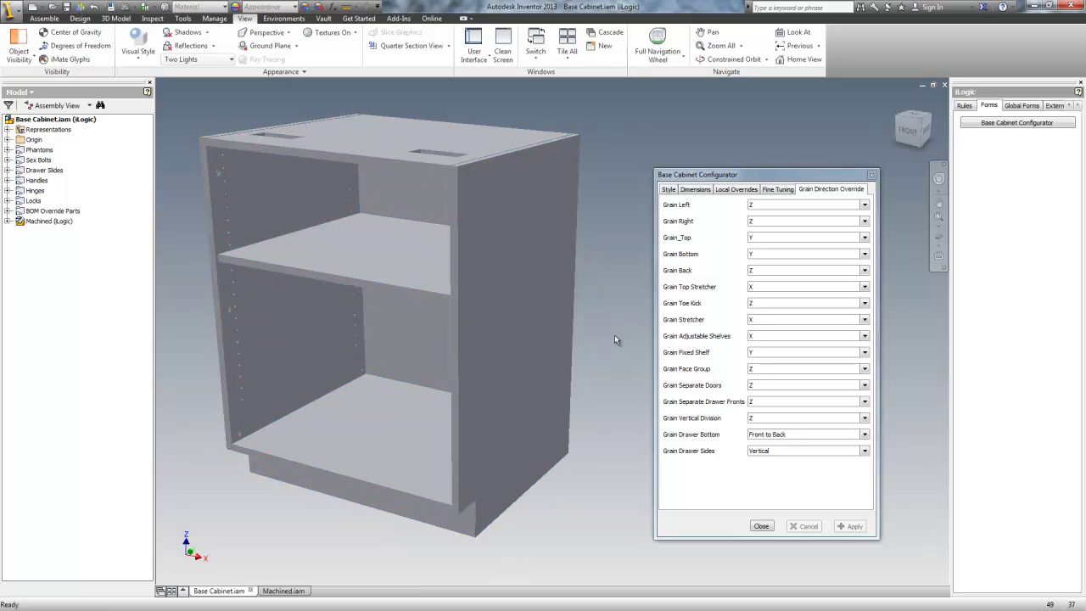
Step: Set Configuration to Full Cab Pair of Doors and Cab Sides to Unfinished, then apply
{"action": "left_click", "coordinate": [670, 189]}
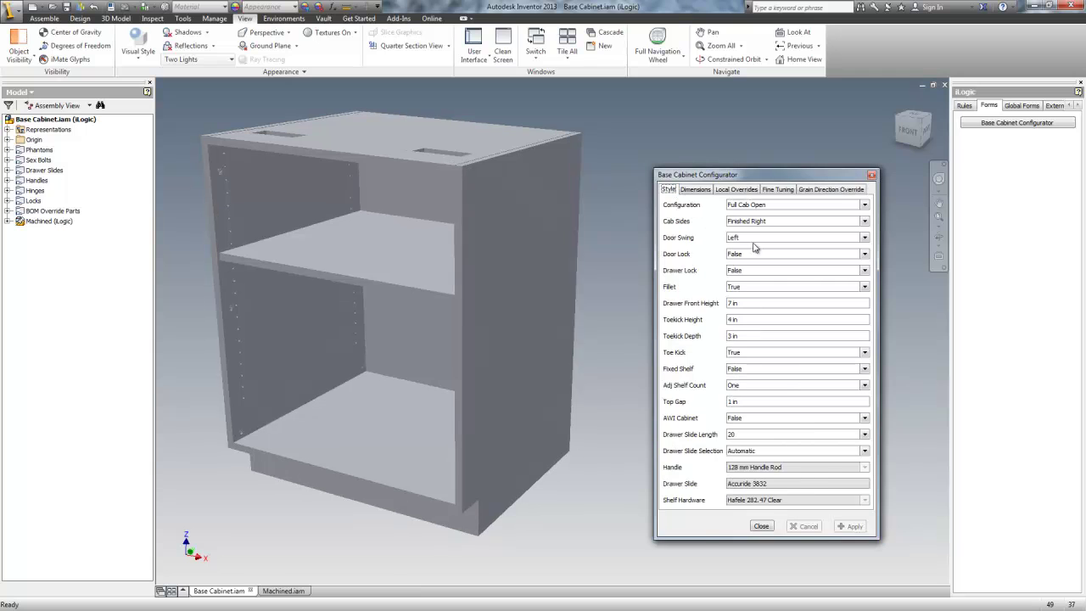
{"action": "left_click_drag", "start_coordinate": [746, 175], "coordinate": [786, 177]}
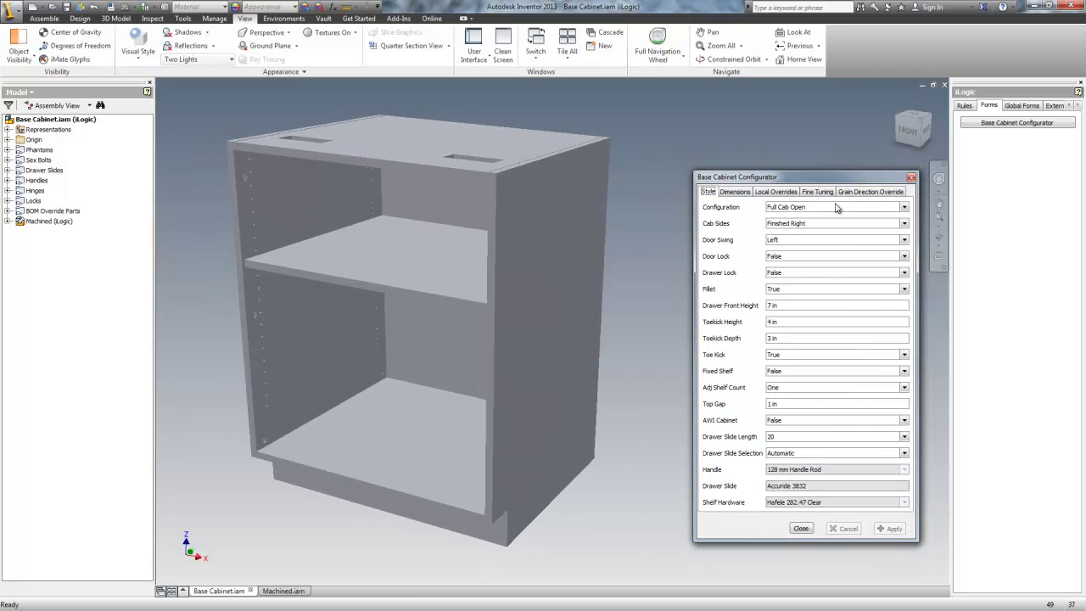
{"action": "left_click", "coordinate": [823, 209]}
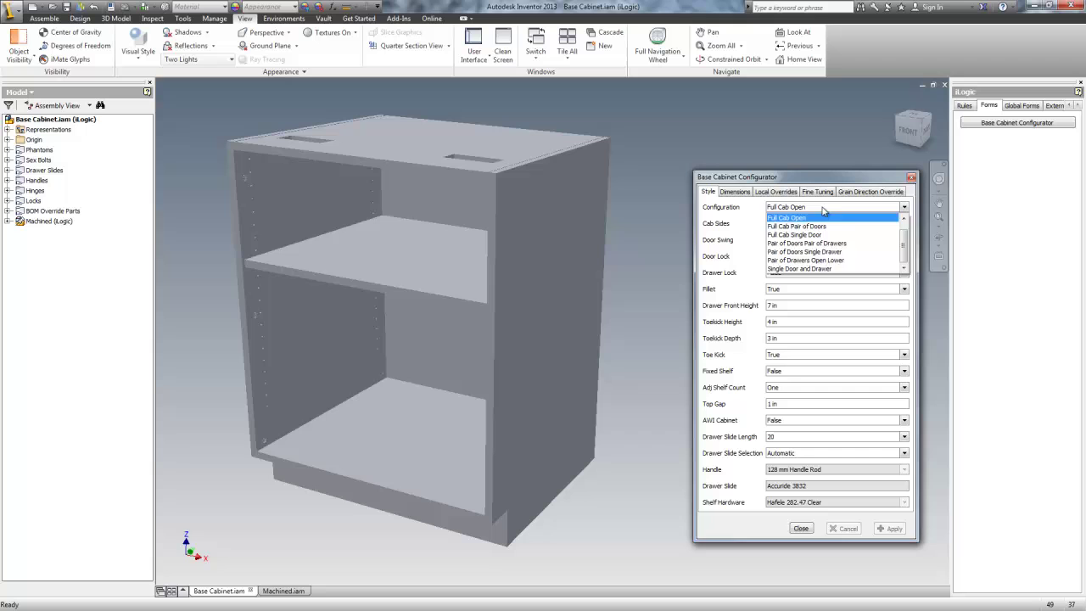
{"action": "left_click", "coordinate": [823, 209]}
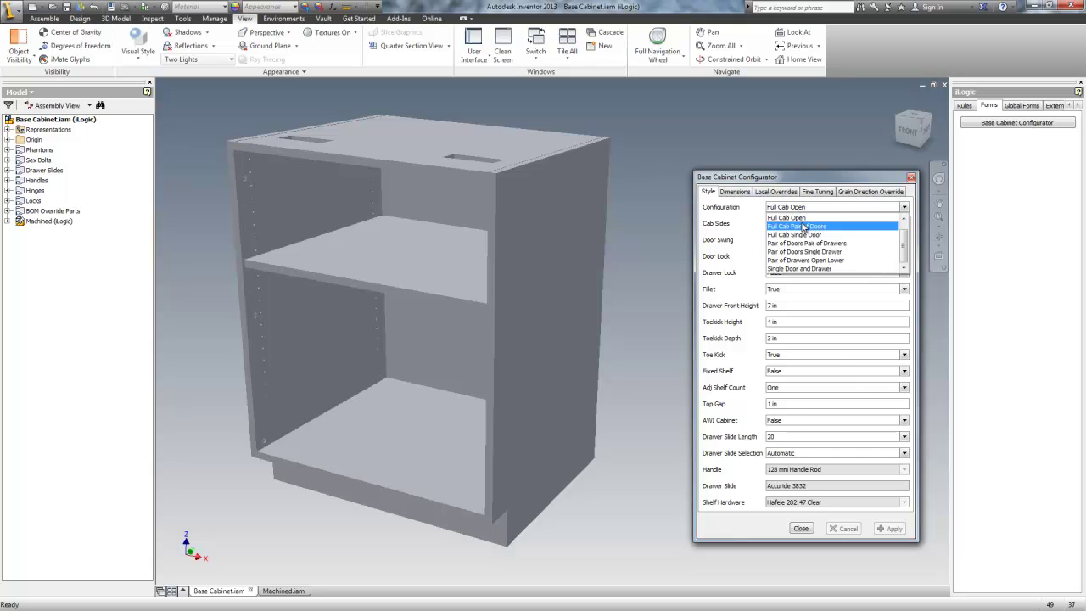
{"action": "left_click", "coordinate": [802, 227]}
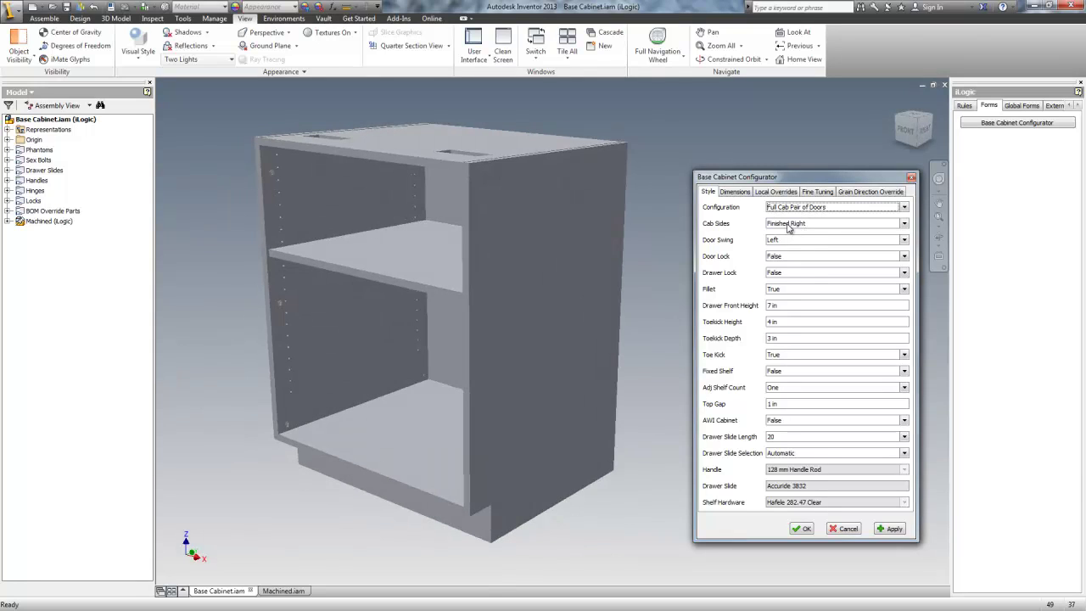
{"action": "left_click", "coordinate": [801, 227]}
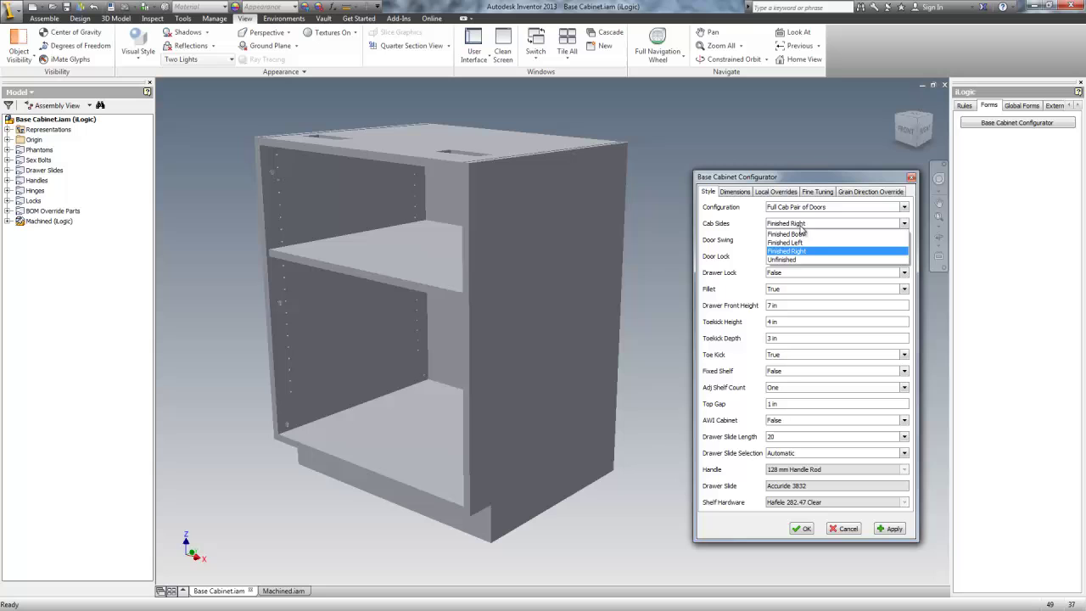
{"action": "left_click", "coordinate": [797, 260]}
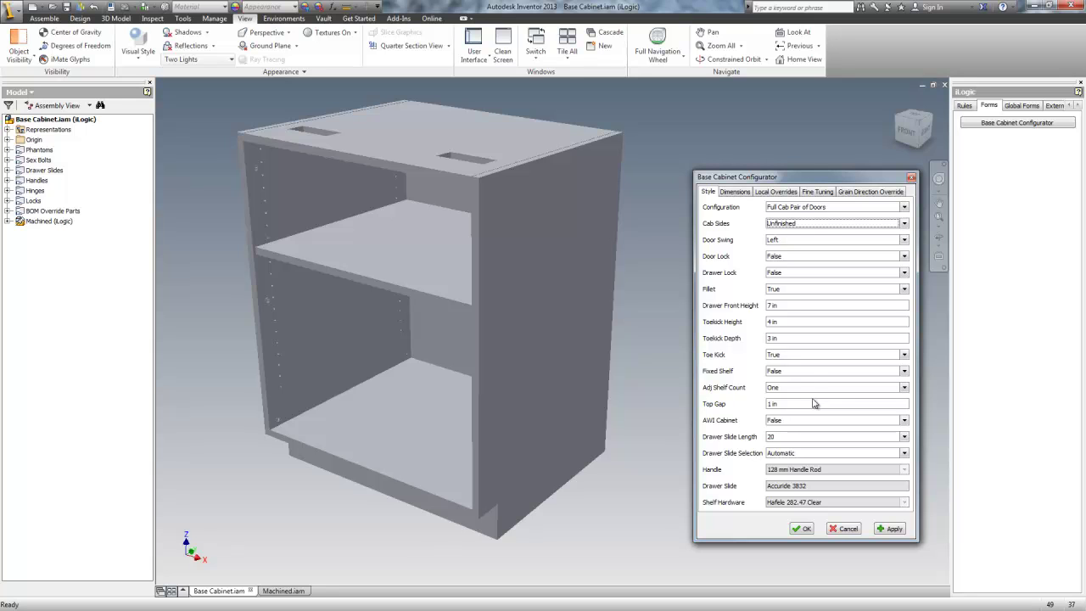
{"action": "left_click", "coordinate": [892, 528]}
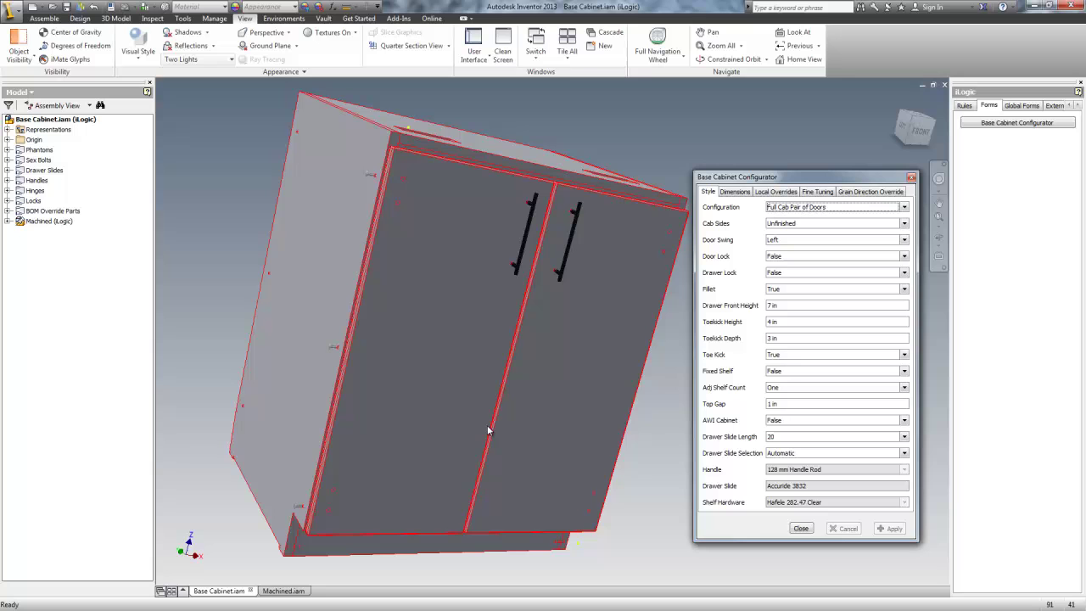
Step: Switch to Full Cab Single Door with Door Lock True, sides still Unfinished, and apply
{"action": "left_click", "coordinate": [787, 224]}
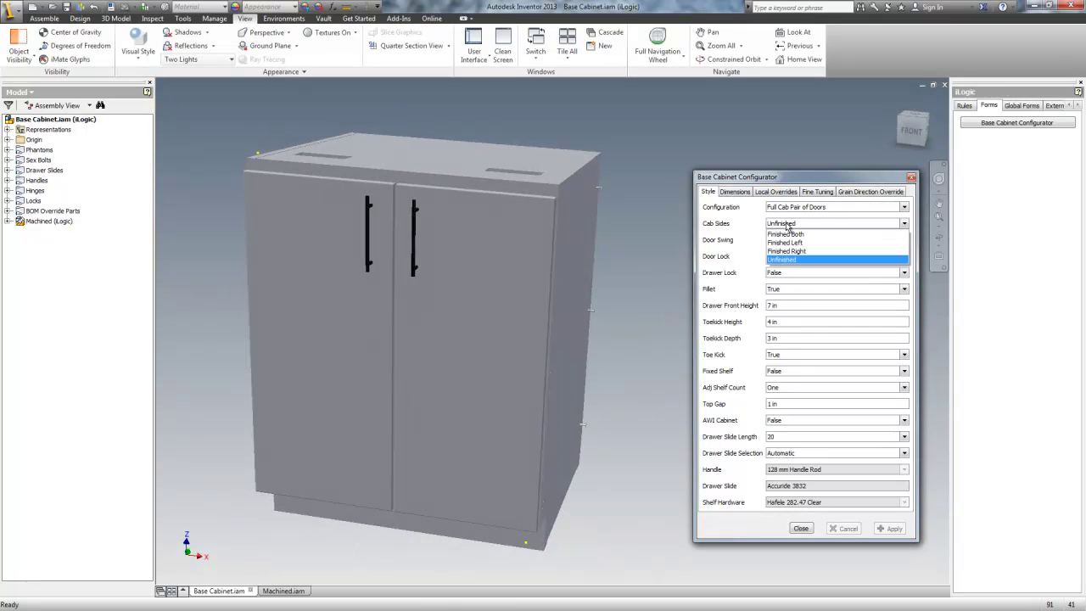
{"action": "left_click", "coordinate": [650, 312]}
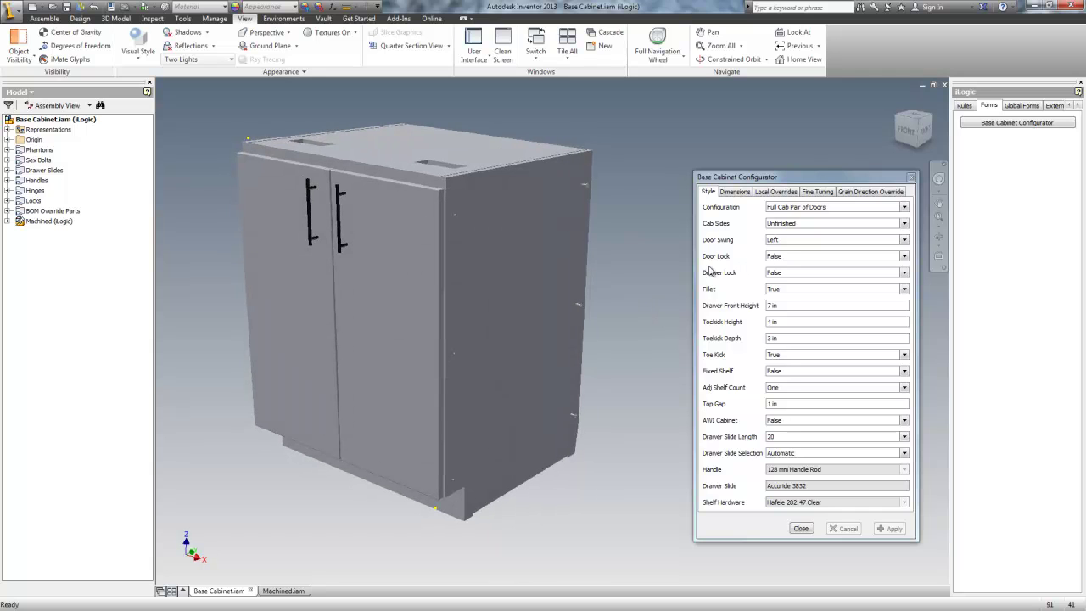
{"action": "left_click", "coordinate": [821, 208]}
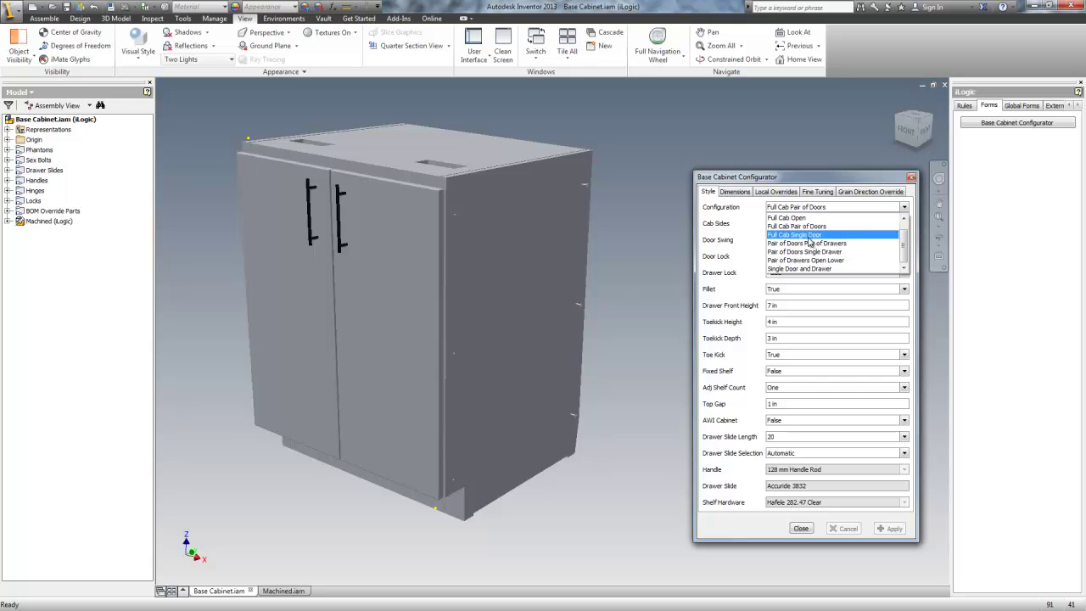
{"action": "left_click", "coordinate": [809, 236]}
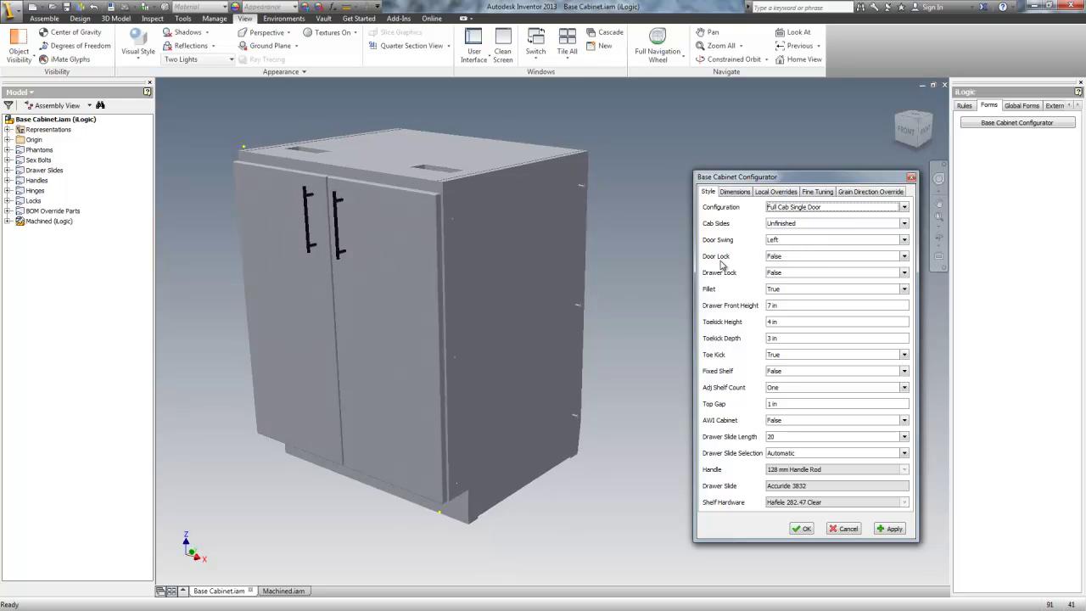
{"action": "left_click", "coordinate": [776, 257]}
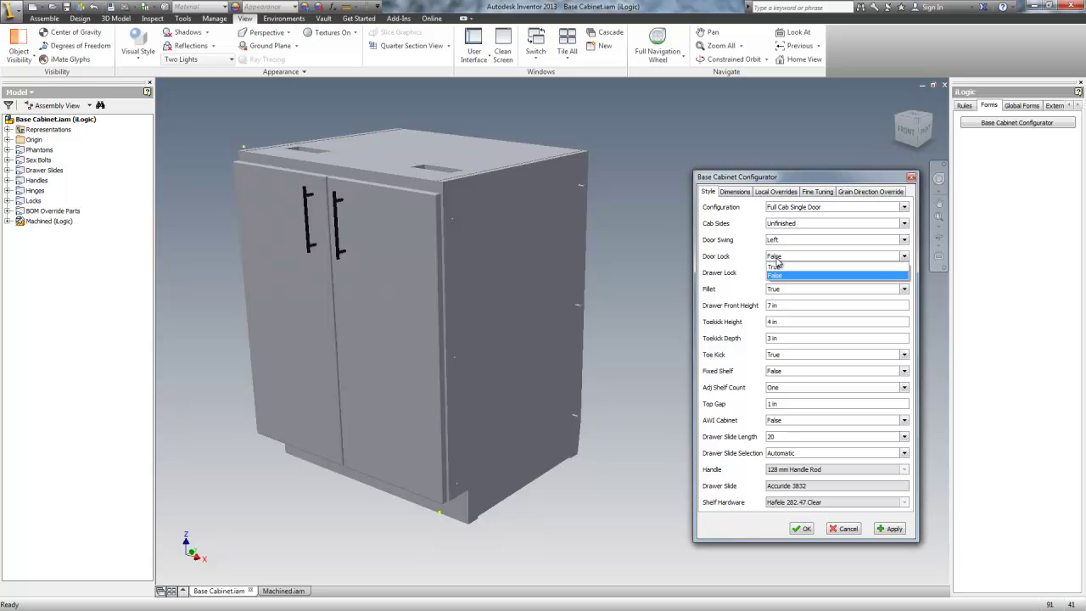
{"action": "left_click", "coordinate": [780, 269]}
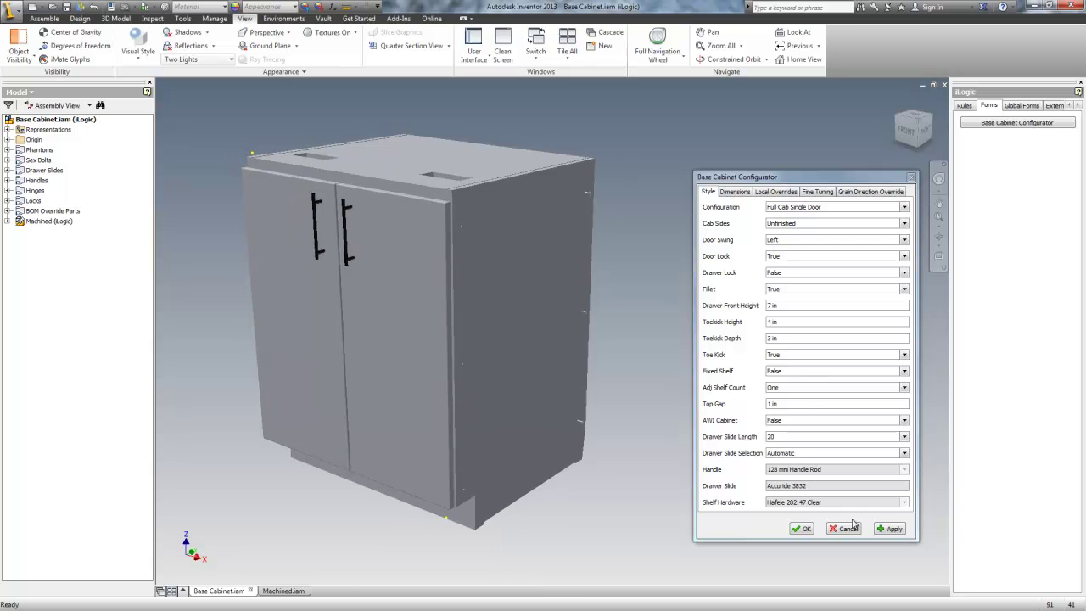
{"action": "left_click", "coordinate": [888, 528]}
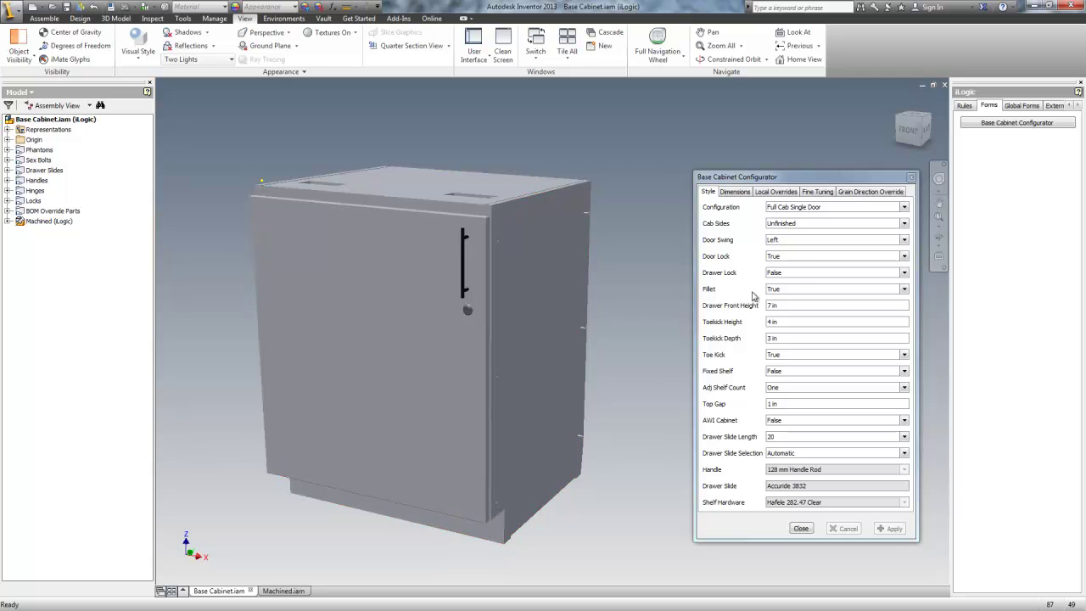
Step: Turn Door Lock off, choose Pair of Doors Pair of Drawers, and set AWI Cabinet True
{"action": "left_click", "coordinate": [784, 256]}
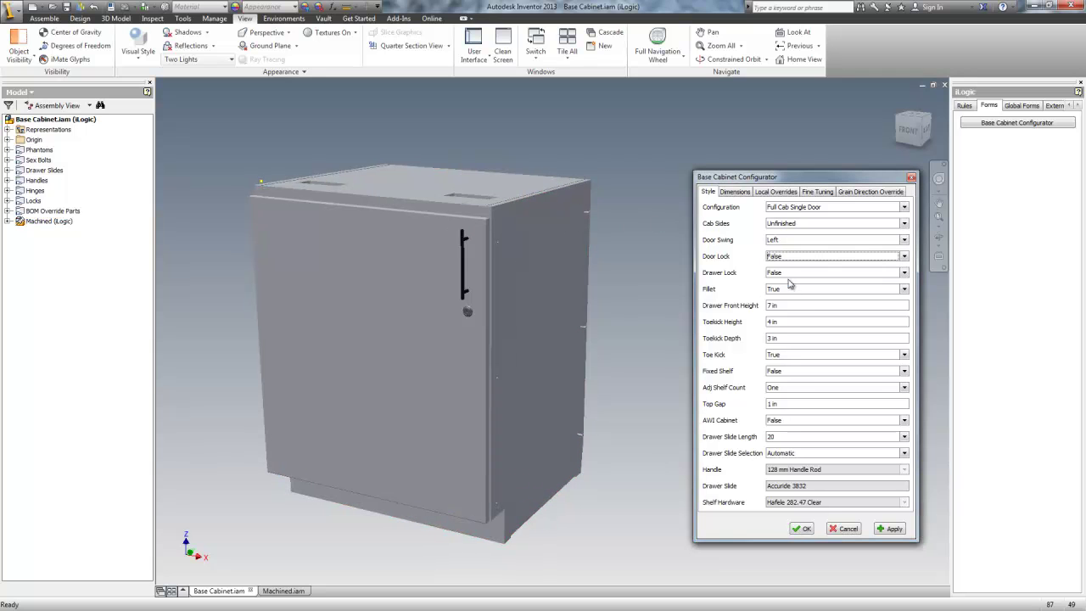
{"action": "left_click", "coordinate": [819, 208]}
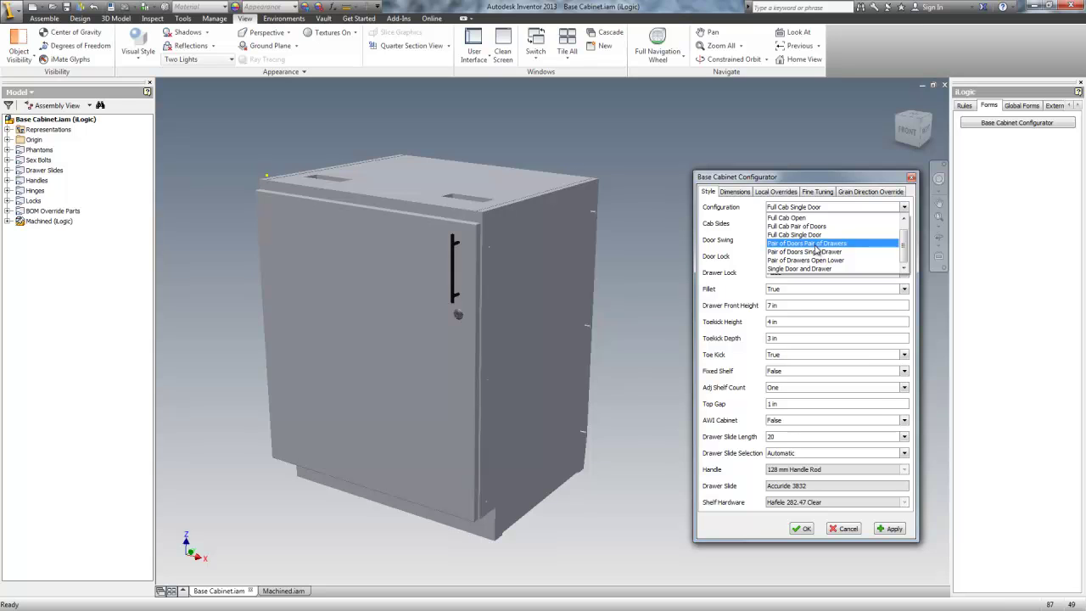
{"action": "left_click", "coordinate": [815, 244]}
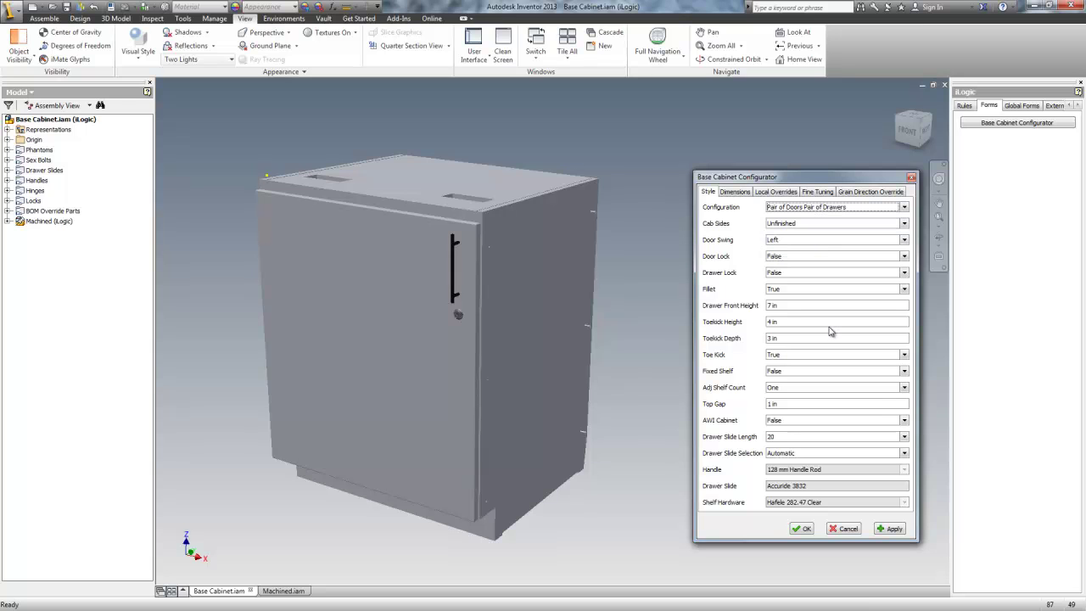
{"action": "left_click", "coordinate": [789, 421]}
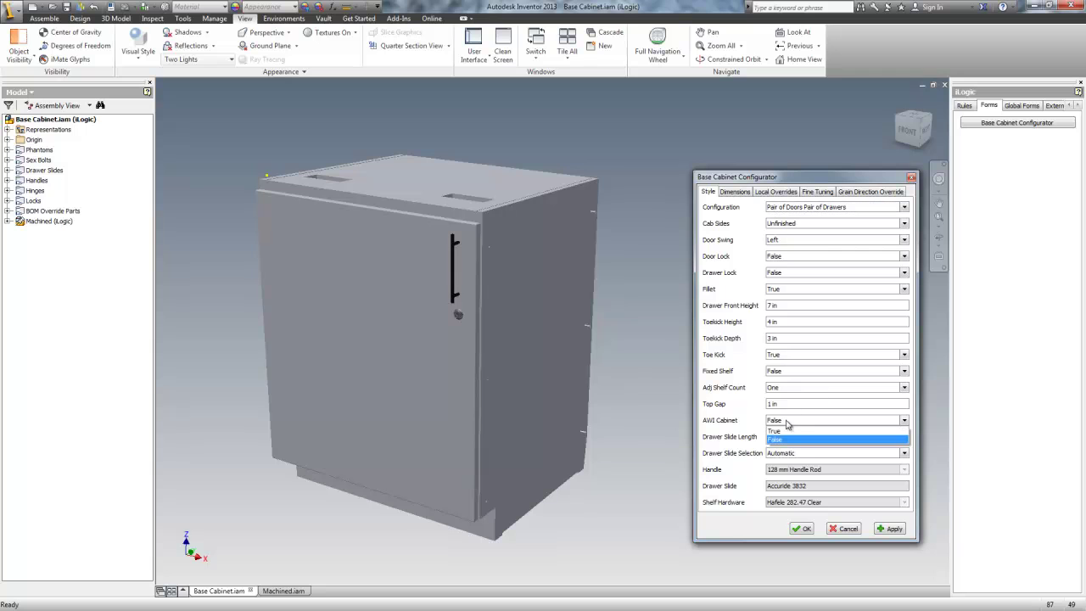
{"action": "left_click", "coordinate": [788, 431]}
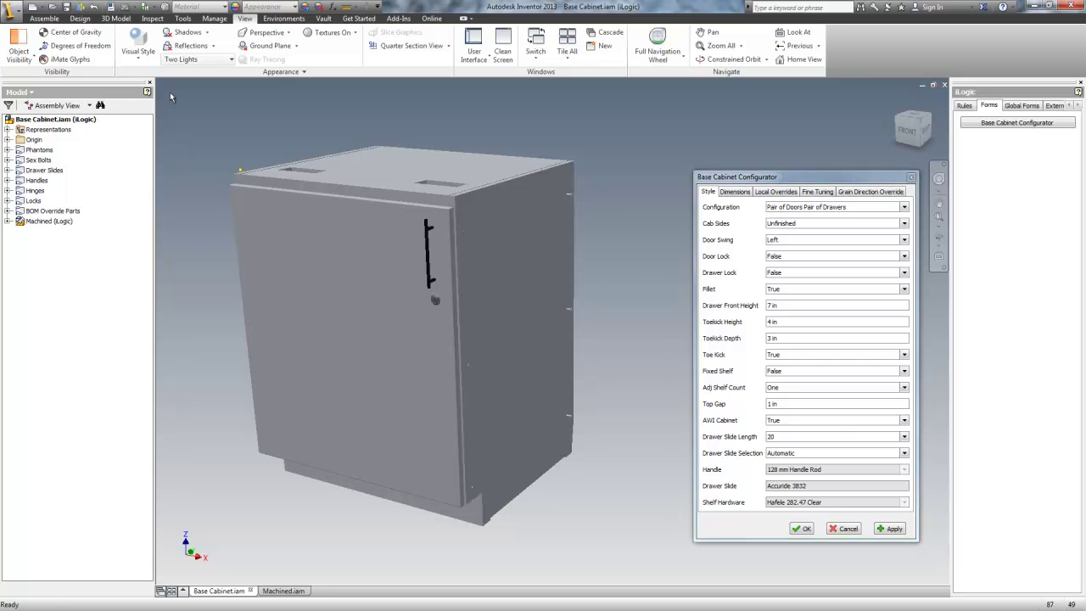
Step: Switch to the Wireframe visual style, orbit to inspect the lower interior, then return Home
{"action": "left_click", "coordinate": [146, 51]}
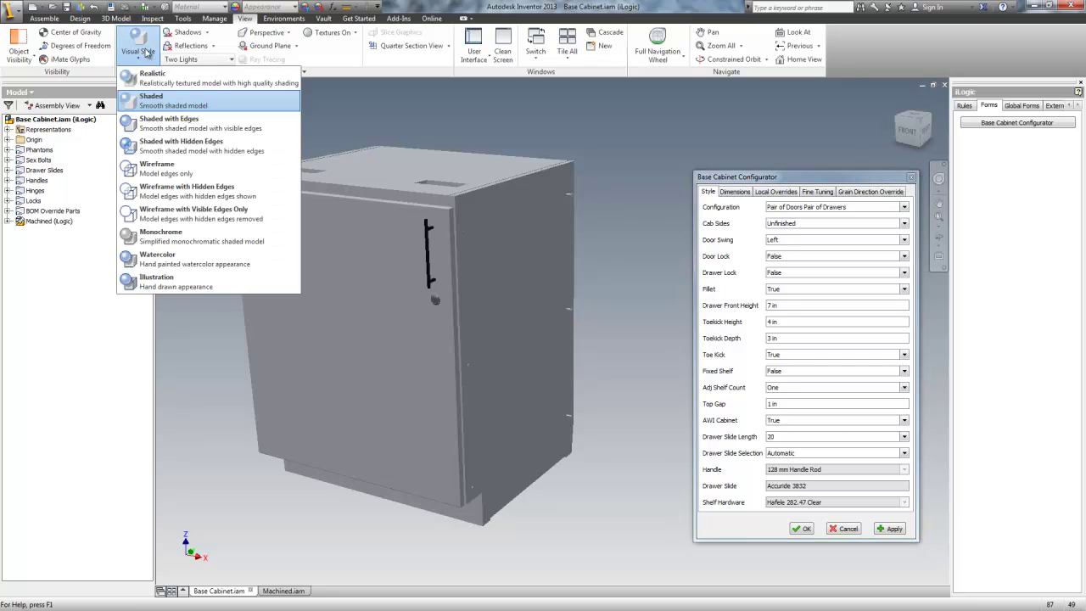
{"action": "left_click", "coordinate": [173, 168]}
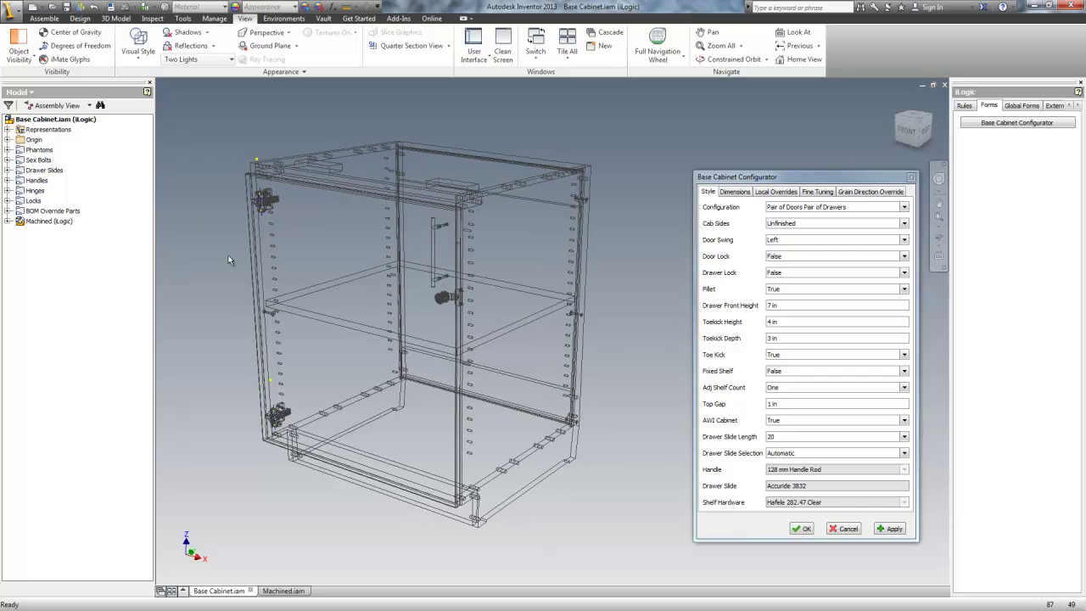
{"action": "scroll", "coordinate": [505, 453], "scroll_direction": "down", "scroll_amount": 5}
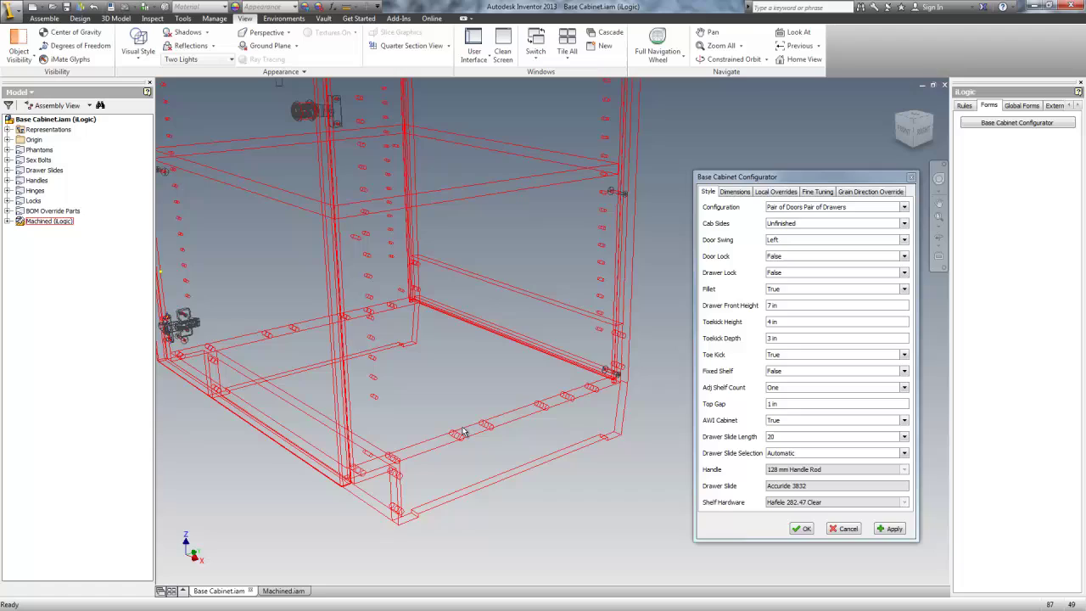
{"action": "middle_click_drag", "start_coordinate": [382, 465], "coordinate": [594, 183], "text": "shift"}
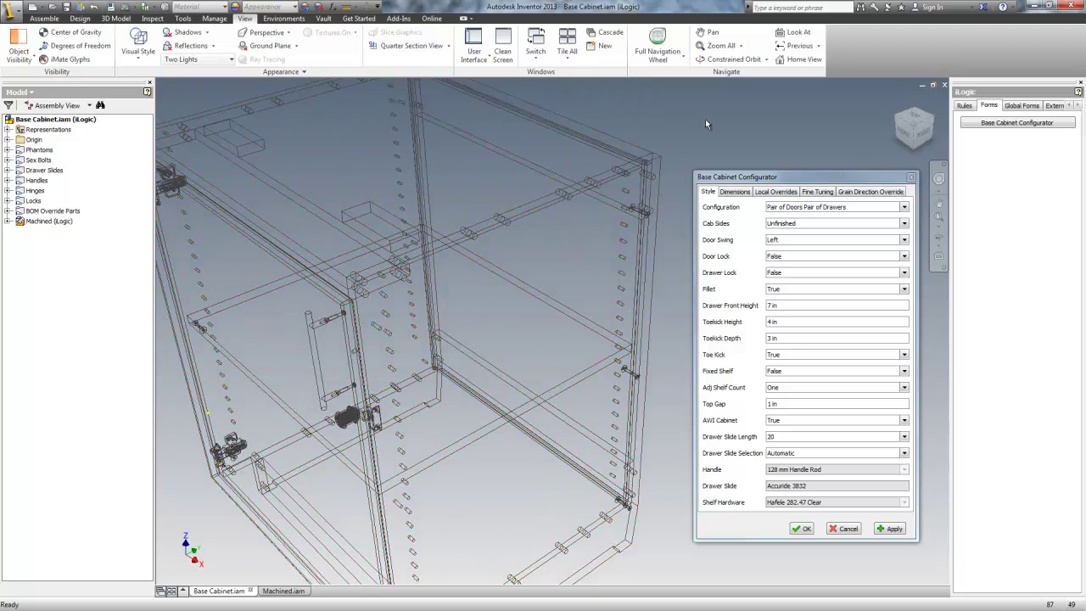
{"action": "key", "text": "F6"}
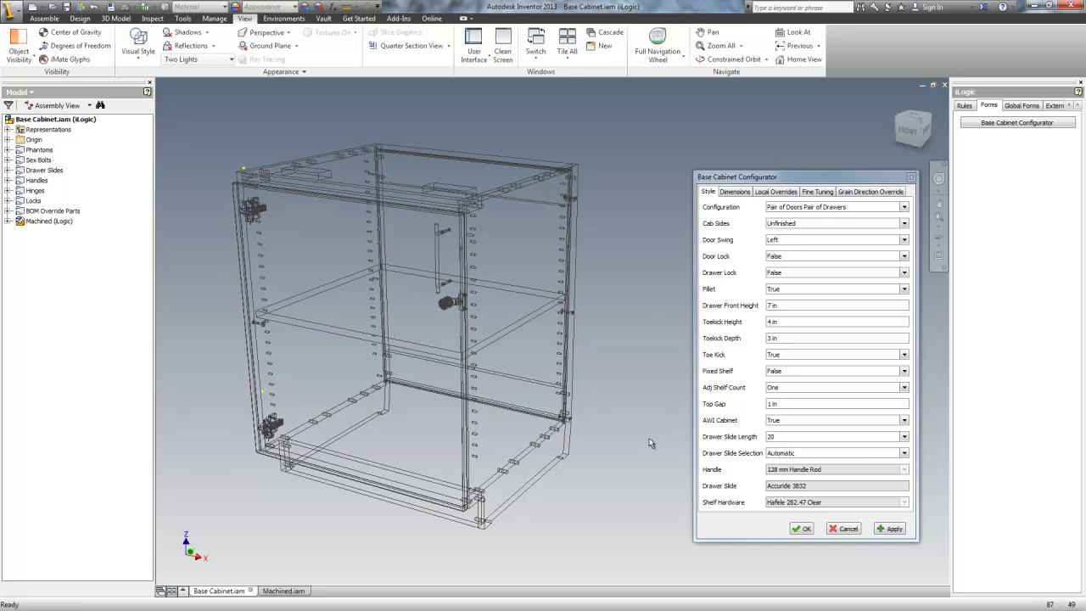
Step: Set Fixed Shelf to True and apply to regenerate the cabinet
{"action": "left_click", "coordinate": [805, 371]}
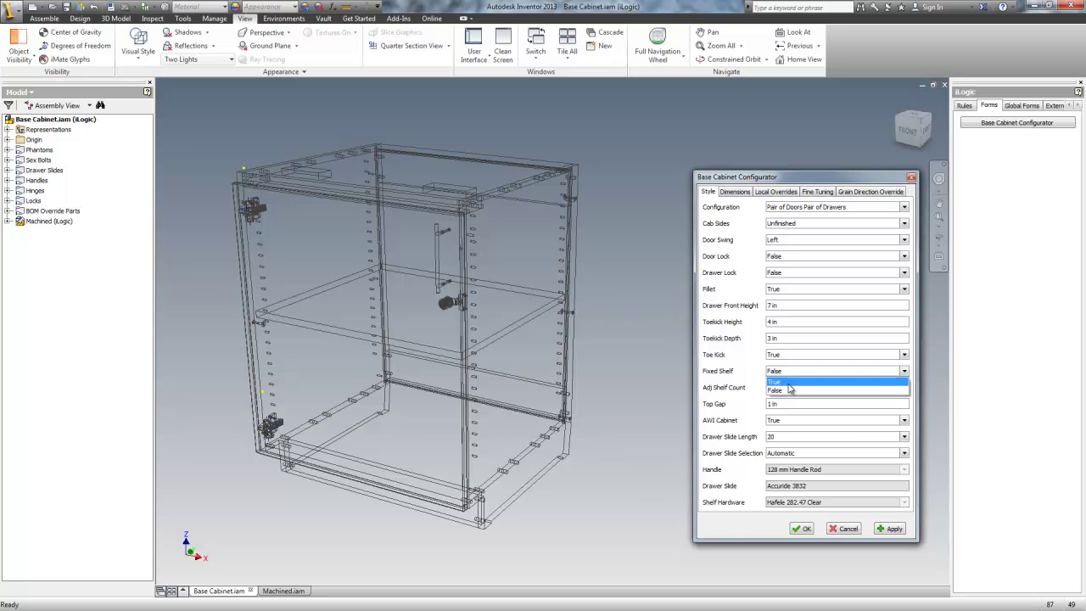
{"action": "left_click", "coordinate": [788, 383]}
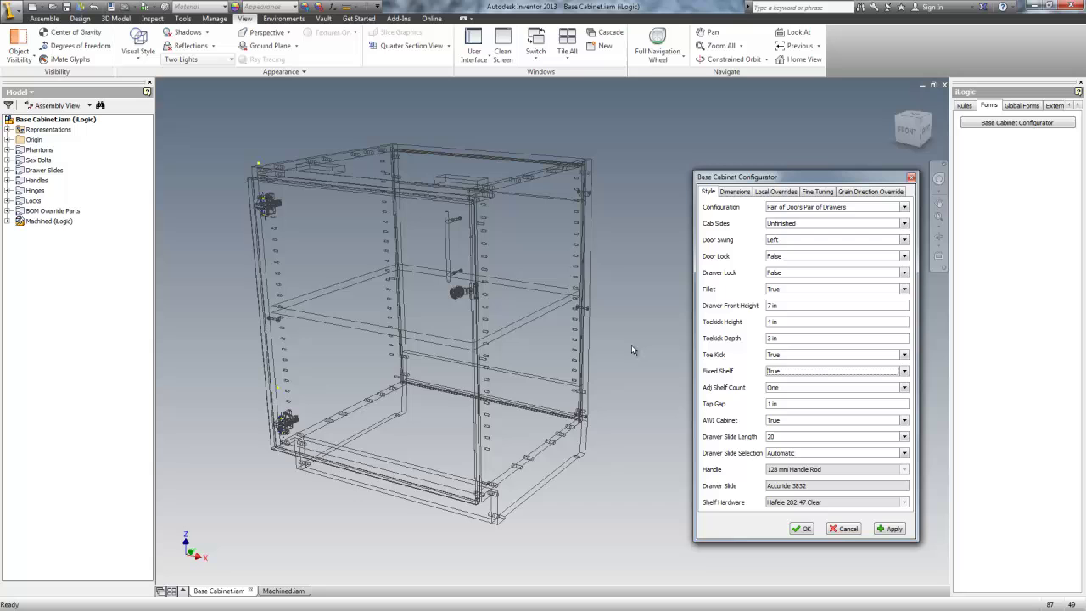
{"action": "left_click", "coordinate": [883, 531]}
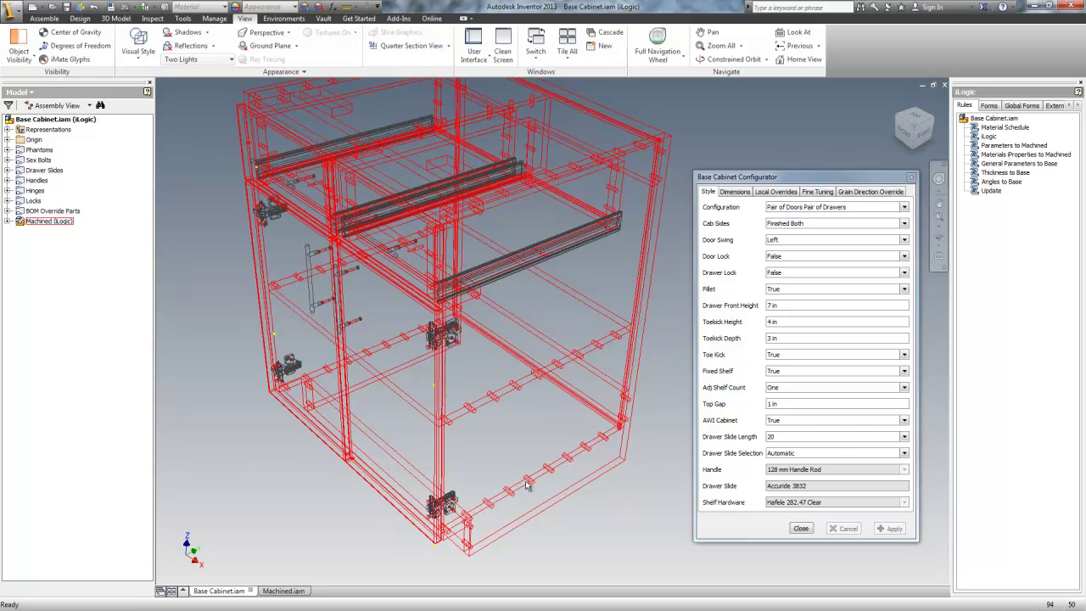
{"action": "middle_click_drag", "start_coordinate": [525, 483], "coordinate": [588, 323], "text": "shift"}
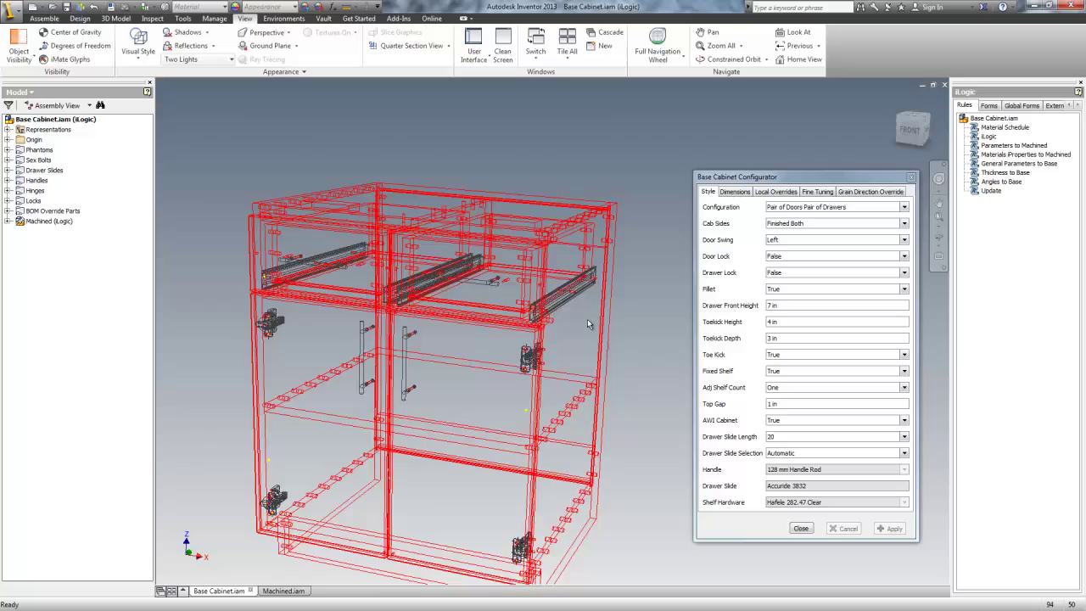
{"action": "mouse_move", "coordinate": [587, 323]}
{"action": "middle_mouse_down", "text": "shift"}
{"action": "mouse_move", "coordinate": [480, 244]}
{"action": "mouse_move", "coordinate": [497, 424]}
{"action": "mouse_move", "coordinate": [459, 298]}
{"action": "middle_mouse_up", "text": "shift"}
{"action": "scroll", "coordinate": [497, 424], "scroll_direction": "down", "scroll_amount": 3}
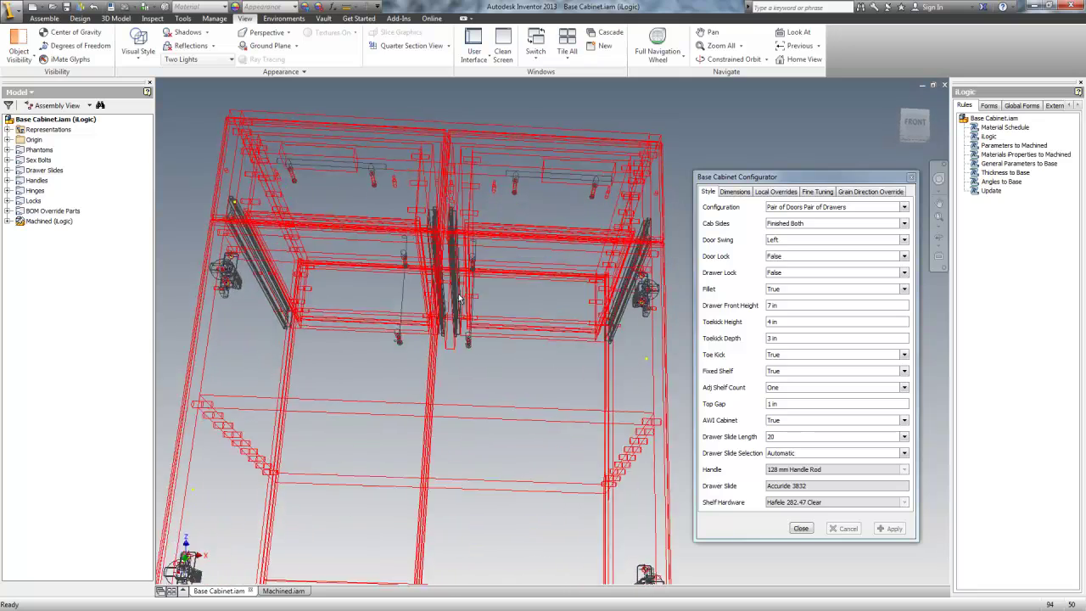
{"action": "scroll", "coordinate": [459, 298], "scroll_direction": "down", "scroll_amount": 5}
{"action": "mouse_move", "coordinate": [459, 299]}
{"action": "middle_mouse_down", "text": "shift"}
{"action": "mouse_move", "coordinate": [461, 151]}
{"action": "mouse_move", "coordinate": [515, 136]}
{"action": "mouse_move", "coordinate": [179, 258]}
{"action": "middle_mouse_up", "text": "shift"}
{"action": "scroll", "coordinate": [515, 135], "scroll_direction": "down", "scroll_amount": 3}
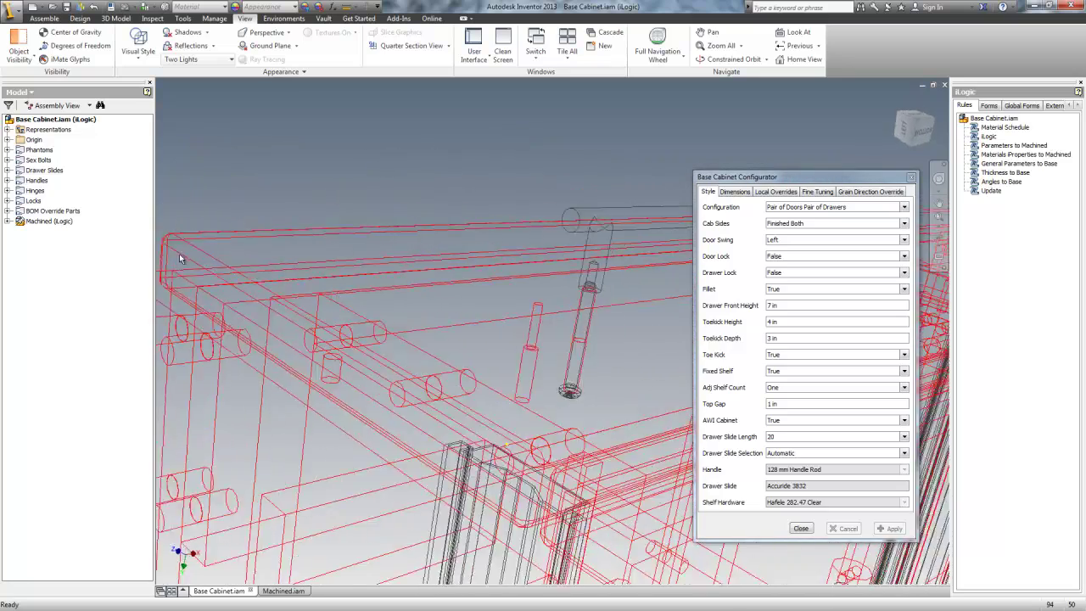
{"action": "scroll", "coordinate": [179, 258], "scroll_direction": "down", "scroll_amount": 3}
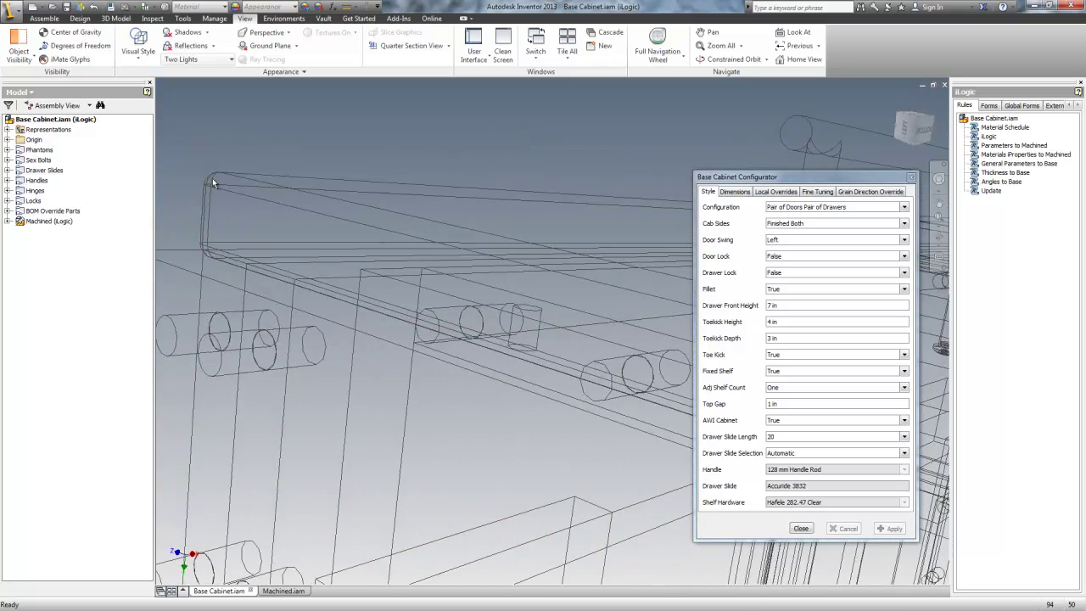
{"action": "left_click", "coordinate": [215, 180]}
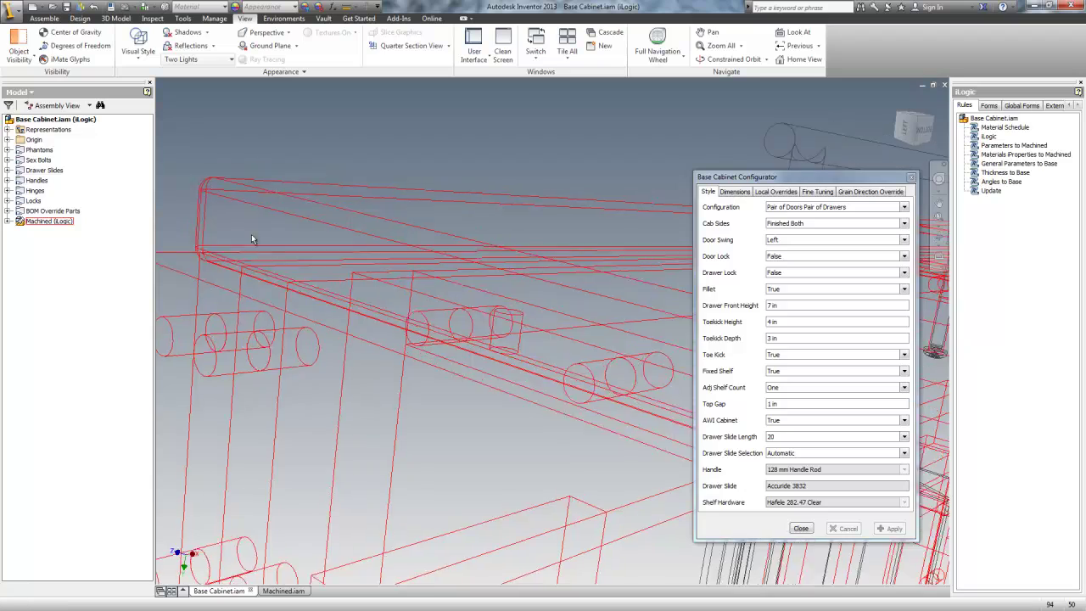
{"action": "key", "text": "Escape"}
{"action": "key", "text": "F6"}
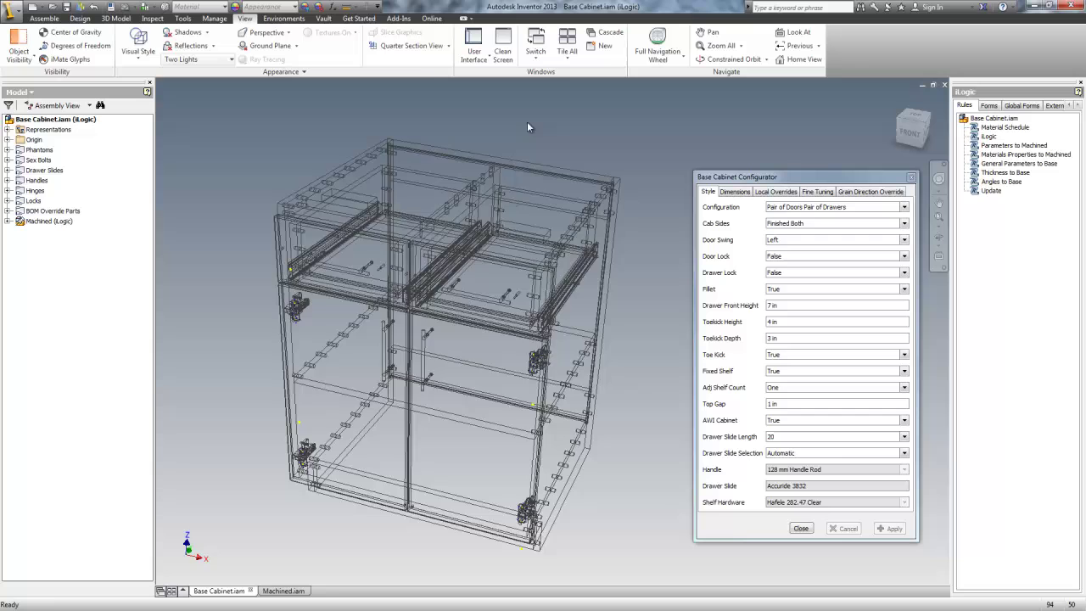
Step: Switch back to Shaded style and apply the Pair of Doors Single Drawer configuration
{"action": "left_click", "coordinate": [136, 49]}
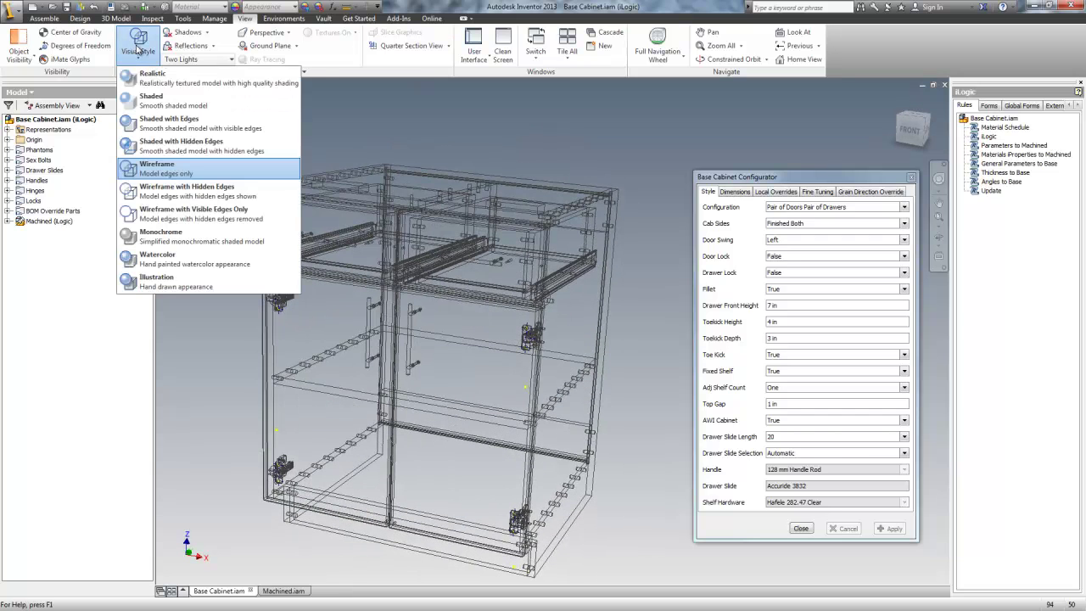
{"action": "left_click", "coordinate": [173, 102]}
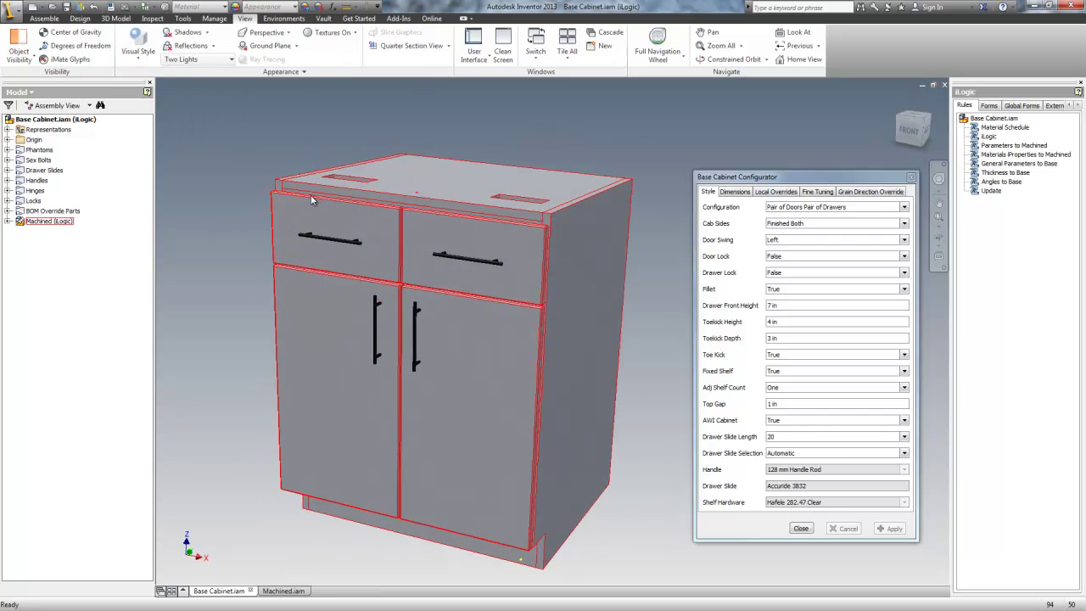
{"action": "left_click", "coordinate": [905, 209]}
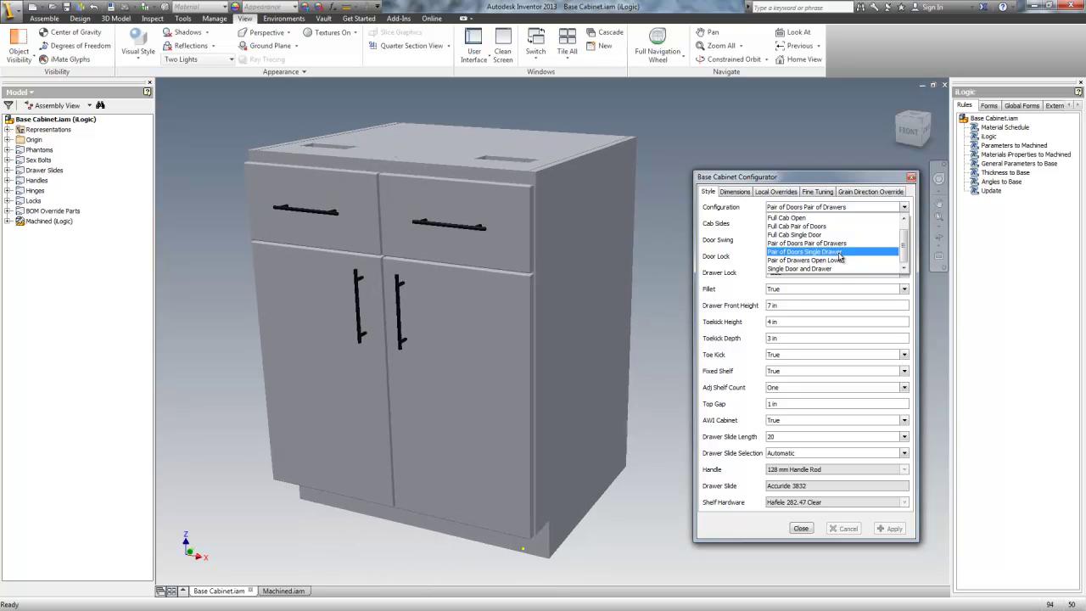
{"action": "left_click", "coordinate": [839, 254]}
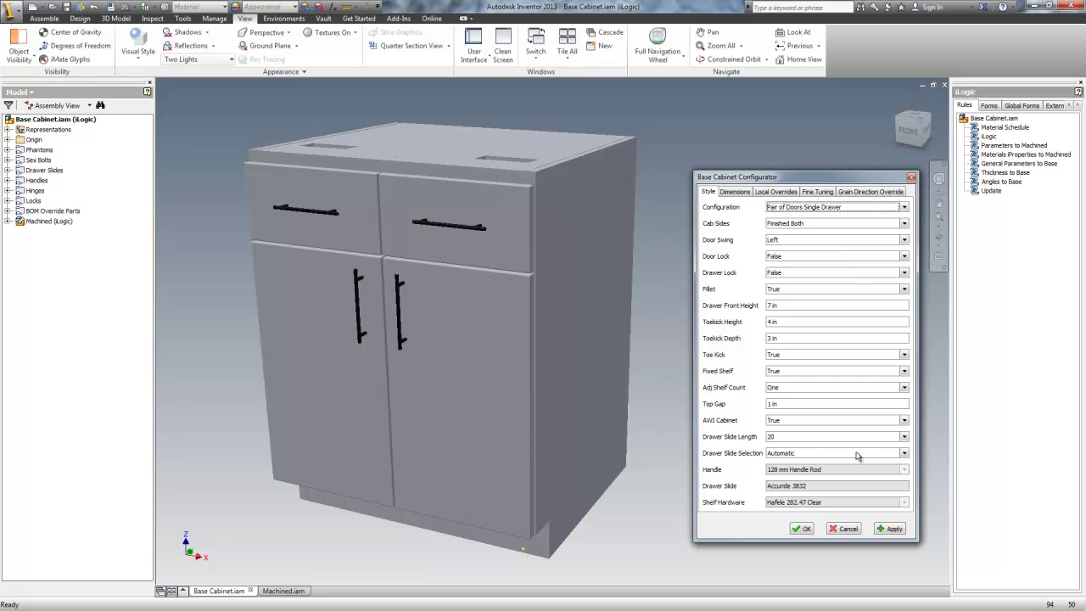
{"action": "left_click", "coordinate": [888, 529]}
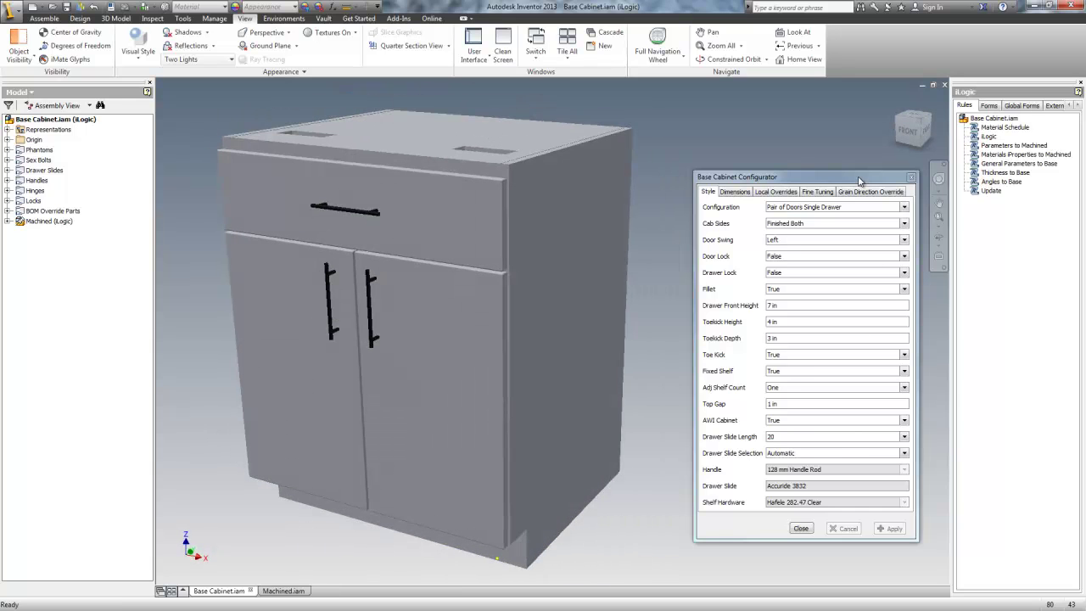
Step: Enter Overall Width 26 and Overall Height 24 on the Dimensions tab, leaving them unapplied
{"action": "left_click", "coordinate": [744, 192]}
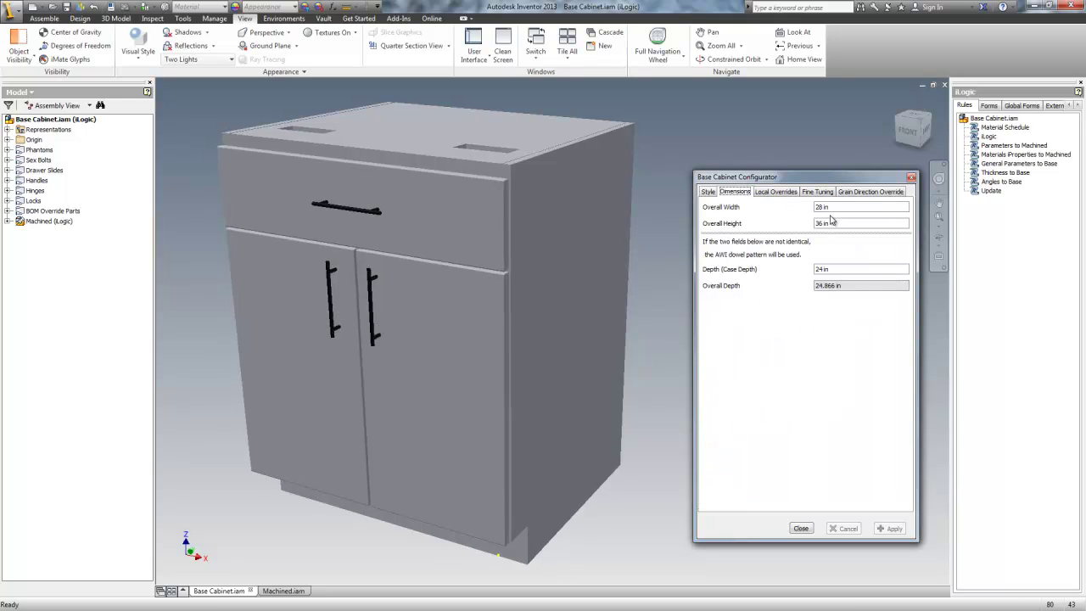
{"action": "key", "text": "Tab"}
{"action": "type", "text": "8"}
{"action": "type", "text": "6"}
{"action": "key", "text": "Tab"}
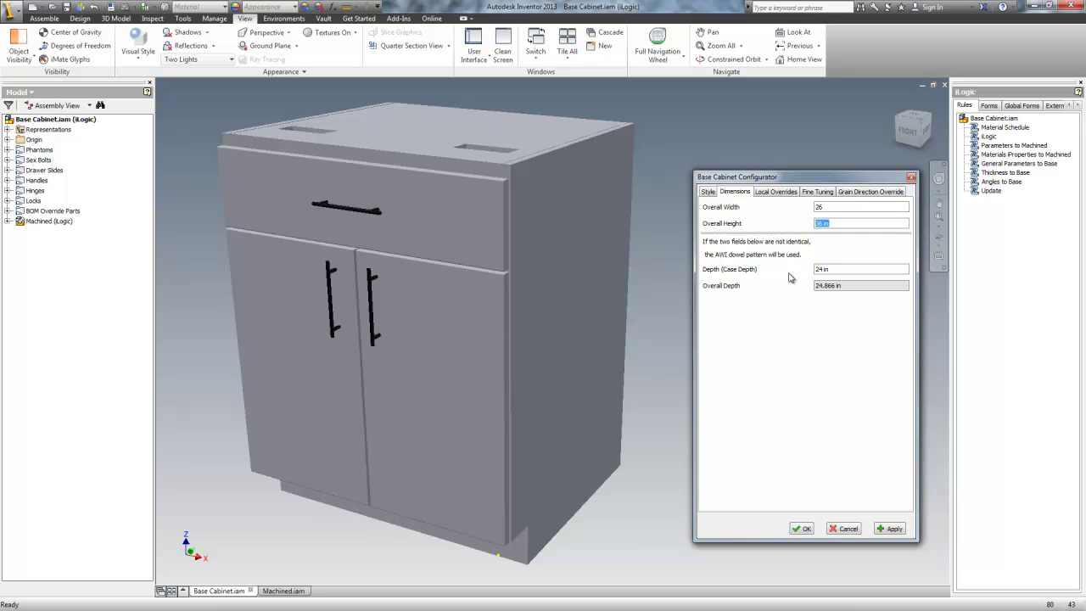
{"action": "type", "text": "24"}
{"action": "left_click", "coordinate": [709, 192]}
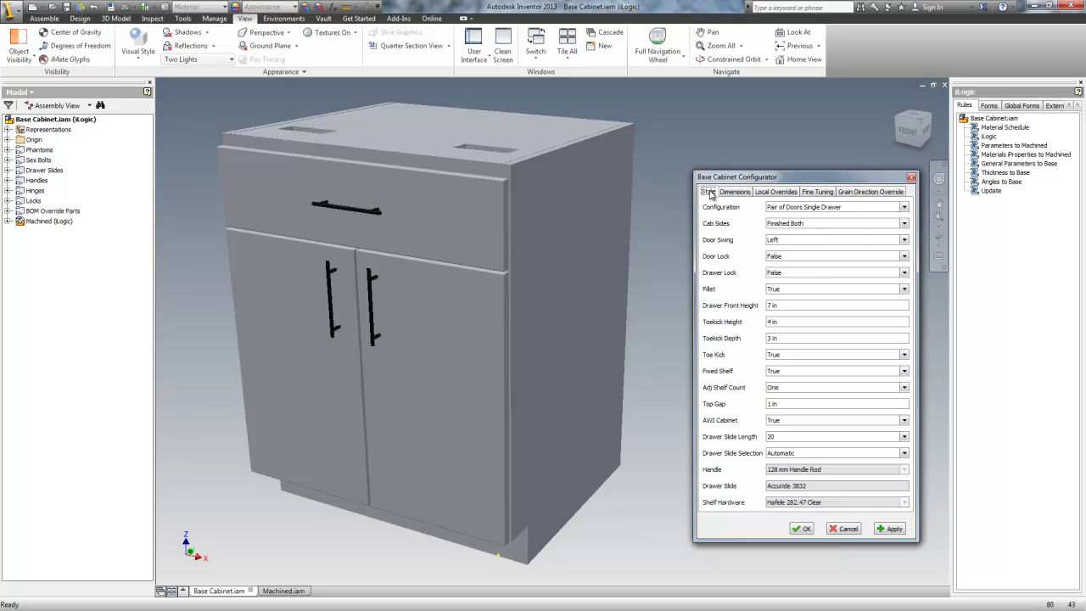
{"action": "left_click", "coordinate": [828, 209]}
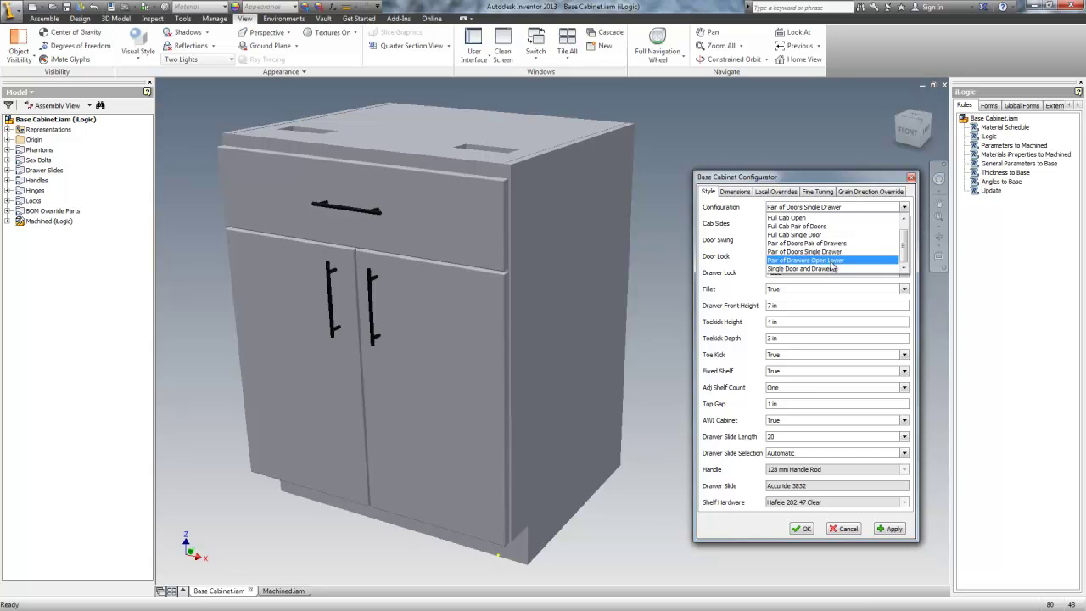
{"action": "left_click", "coordinate": [831, 262]}
{"action": "left_click", "coordinate": [889, 529]}
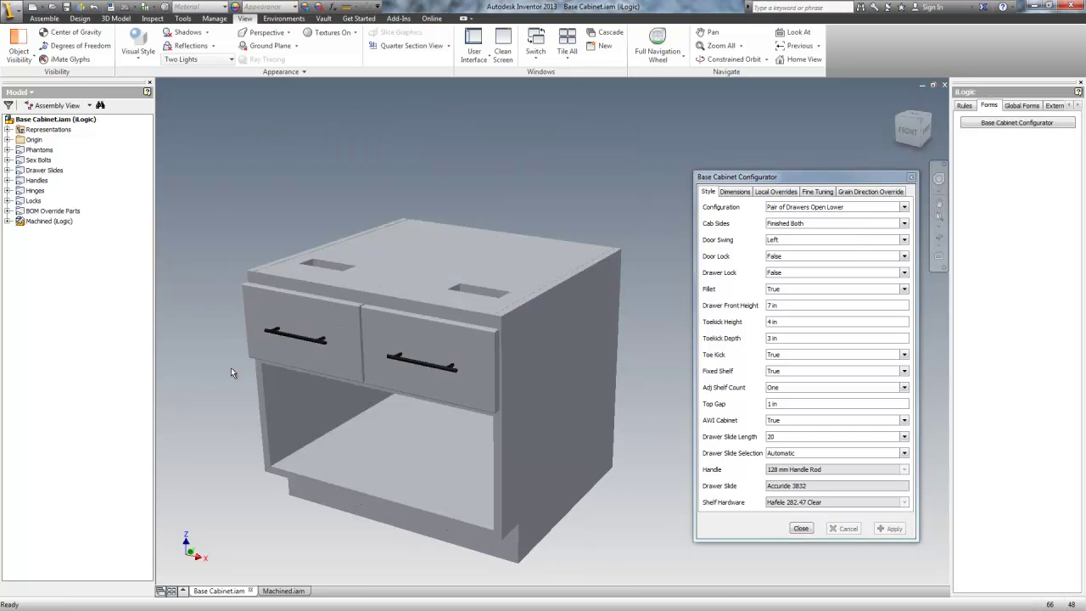
{"action": "key", "text": "F6"}
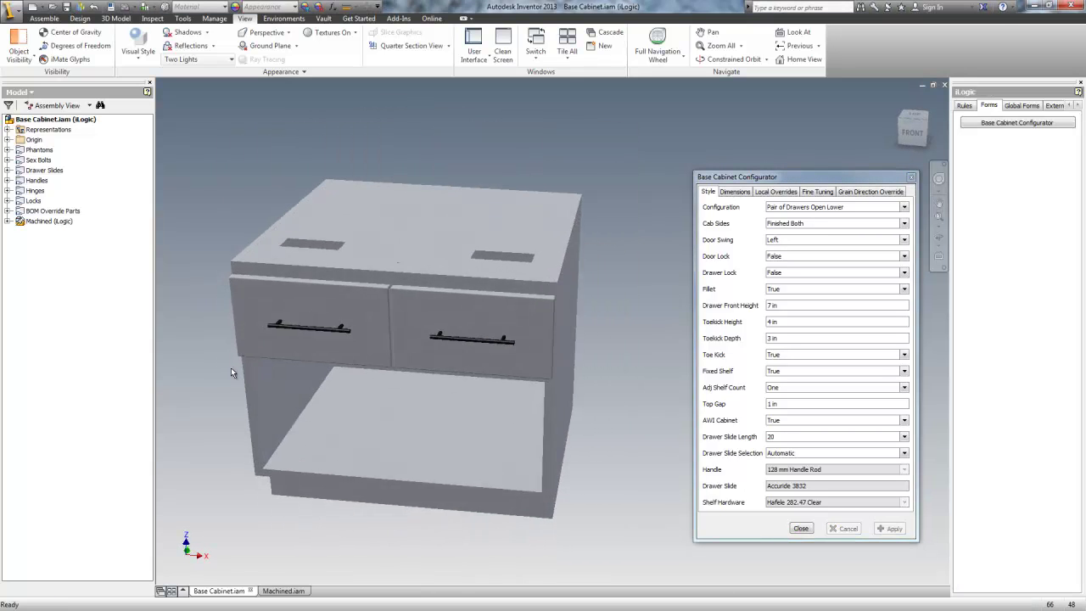
{"action": "key", "text": "F6"}
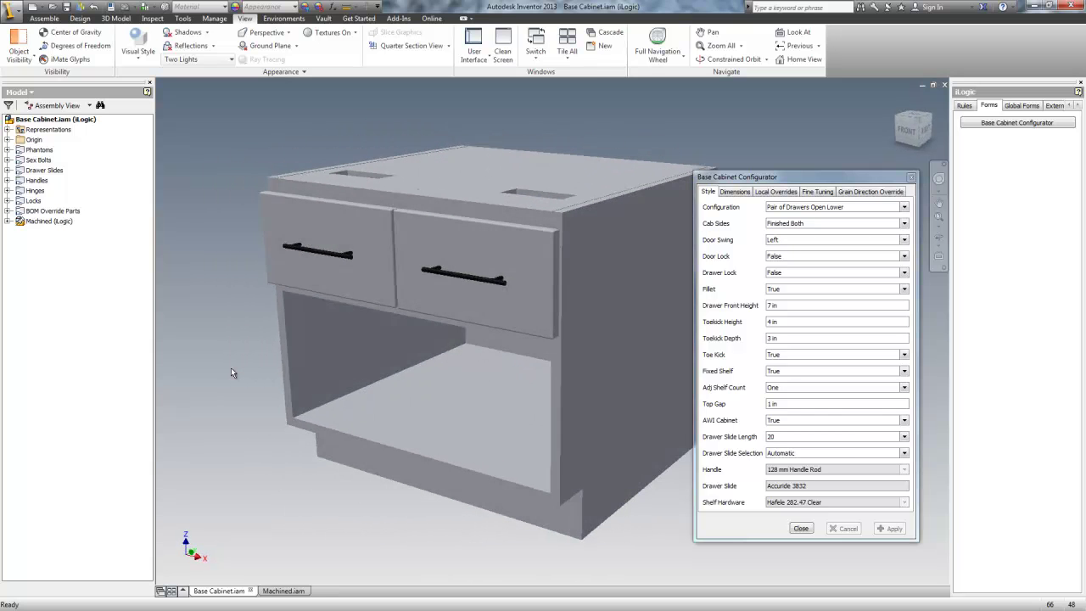
{"action": "key", "text": "F5"}
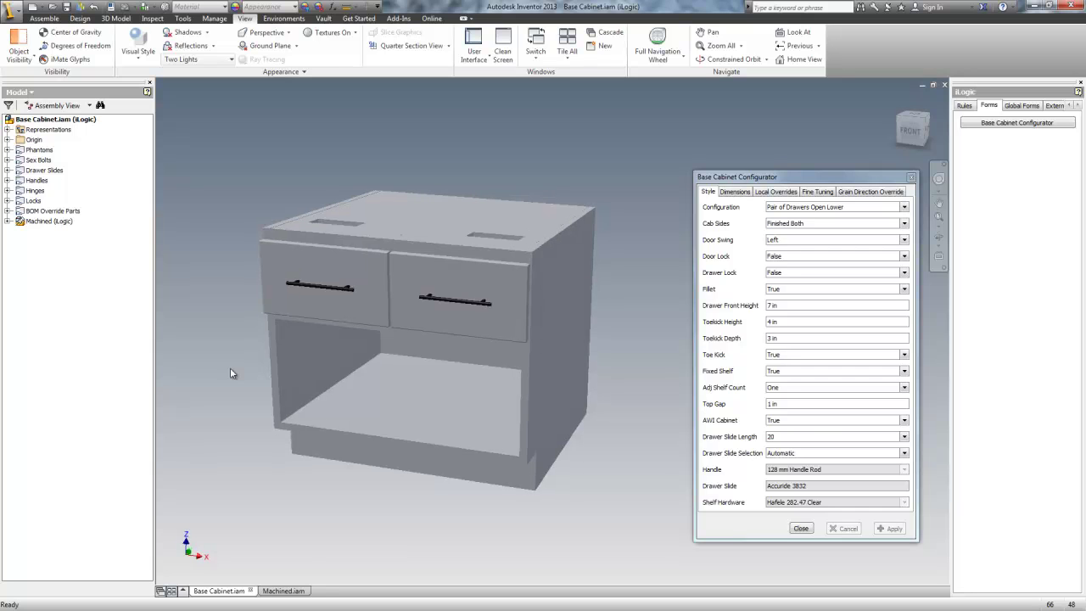
Step: Choose the Single Door and Drawer configuration and set Toe Kick to False
{"action": "left_click", "coordinate": [880, 207]}
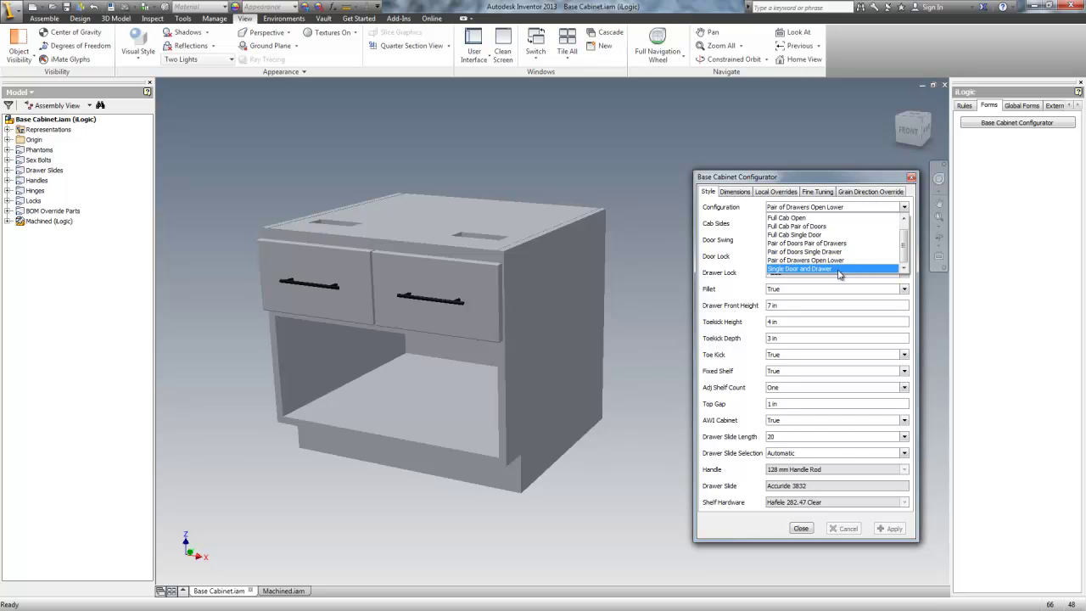
{"action": "left_click", "coordinate": [839, 268]}
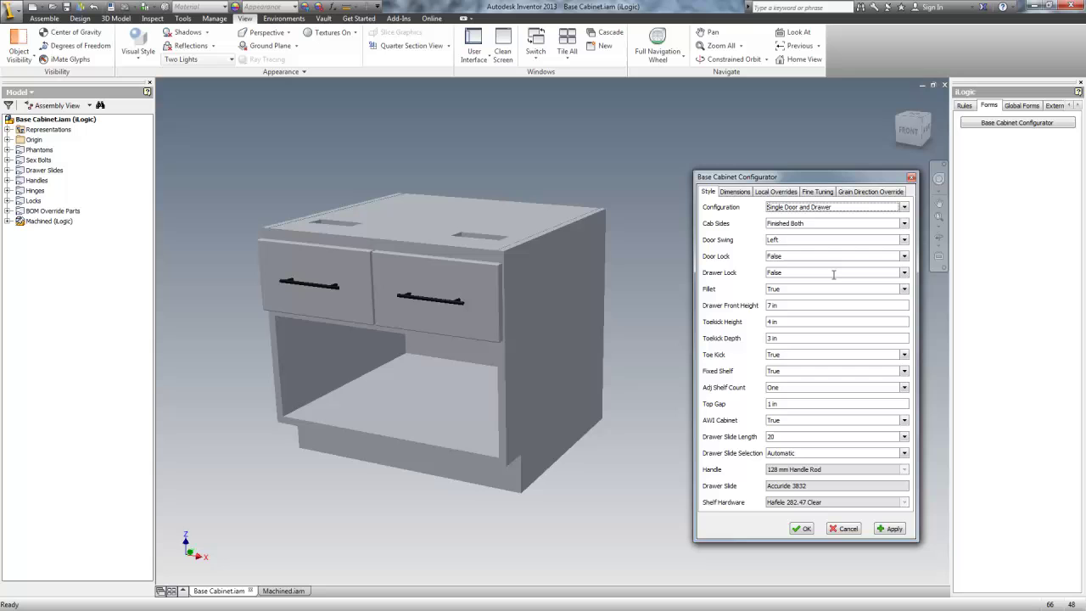
{"action": "left_click", "coordinate": [789, 355]}
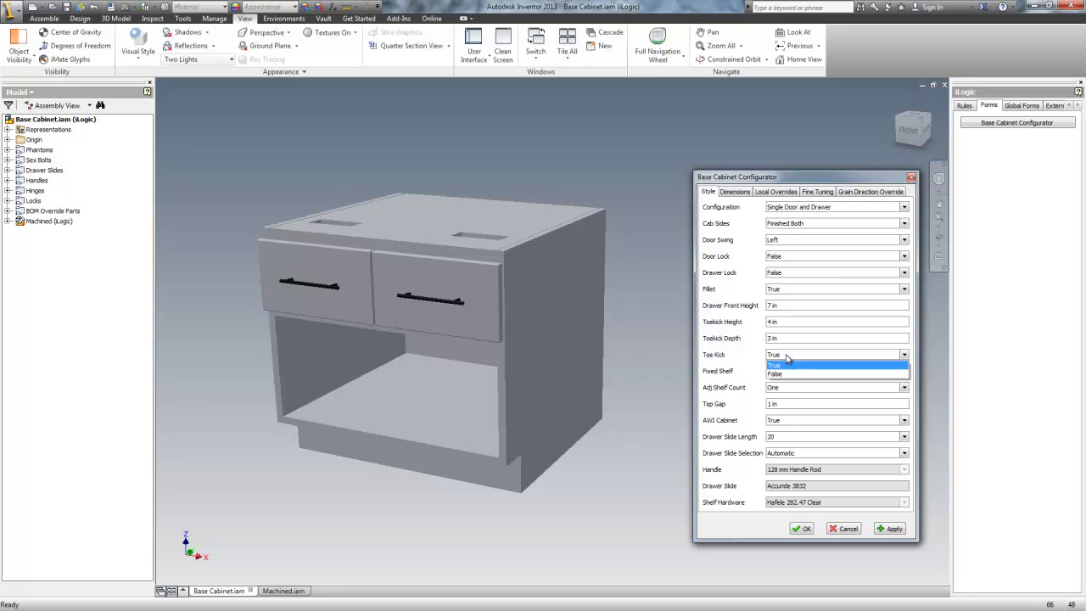
{"action": "left_click", "coordinate": [786, 374]}
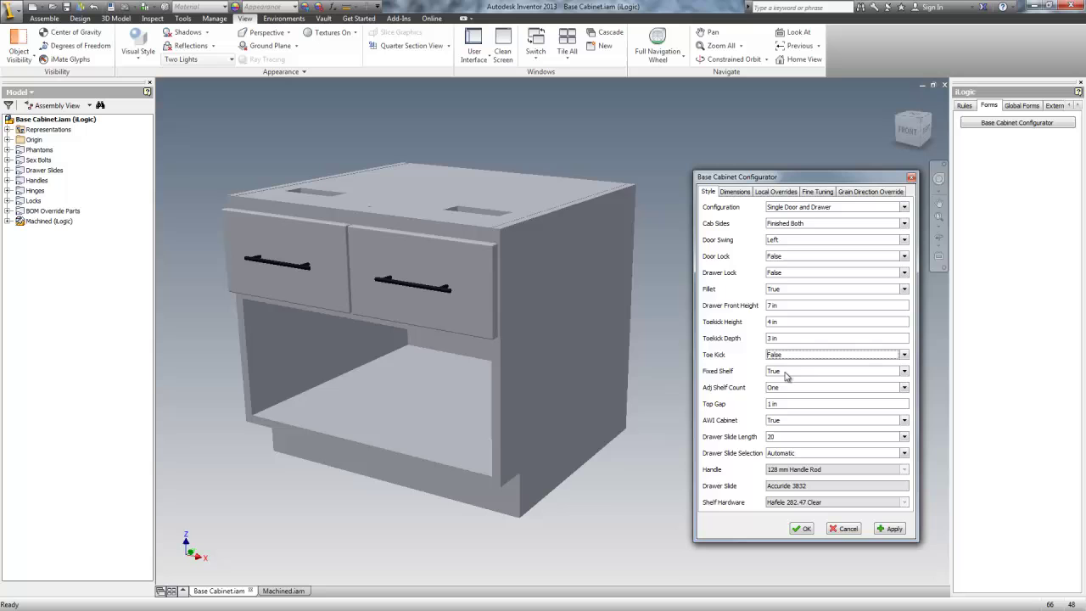
Step: Replace the Overall Width value and apply to regenerate the Single Door and Drawer cabinet
{"action": "left_click", "coordinate": [734, 190]}
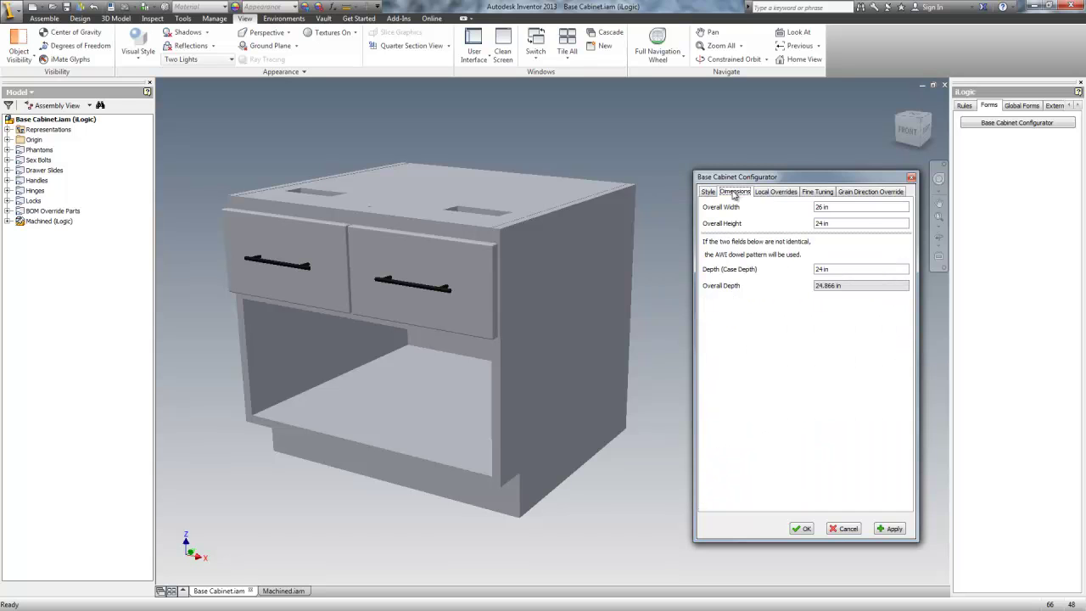
{"action": "left_click_drag", "start_coordinate": [830, 207], "coordinate": [781, 210]}
{"action": "type", "text": "1"}
{"action": "type", "text": "00"}
{"action": "left_click", "coordinate": [713, 190]}
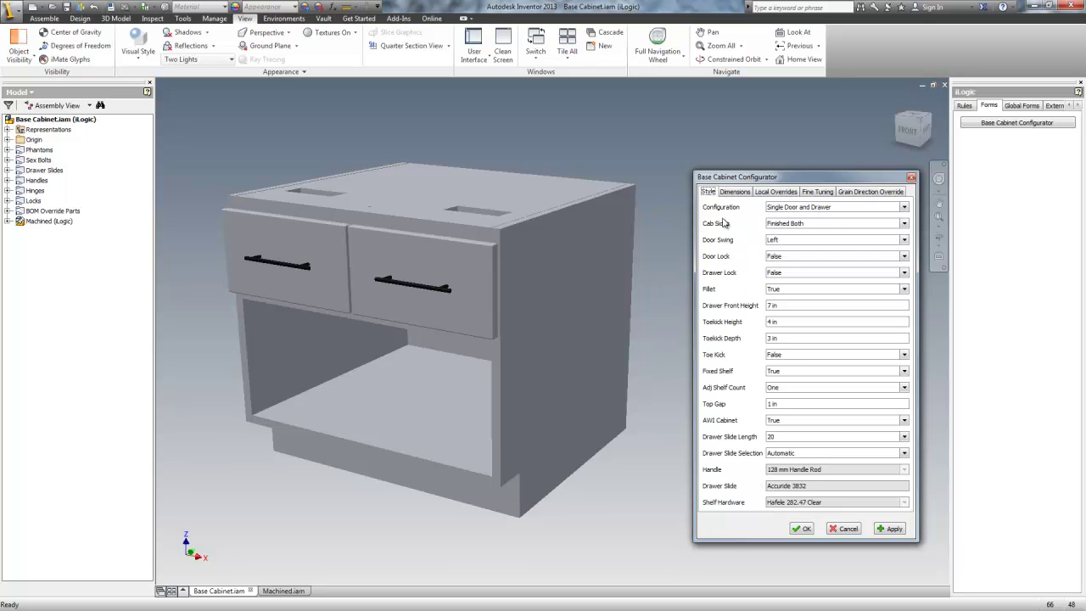
{"action": "left_click", "coordinate": [892, 529]}
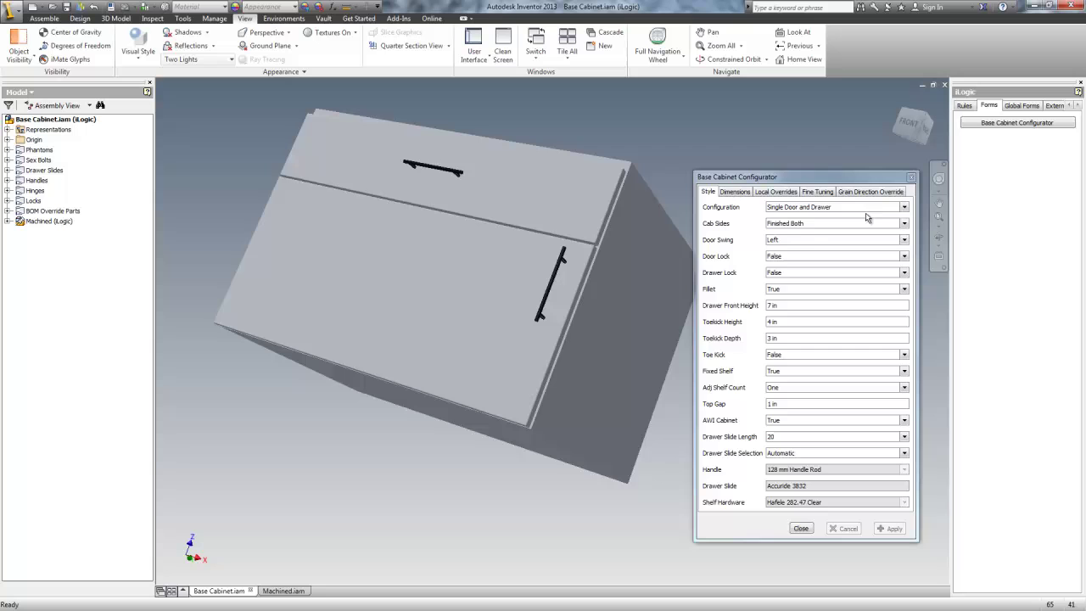
Step: Recheck the Dimensions settings, return to Style, and reset to the Home view
{"action": "left_click", "coordinate": [736, 192]}
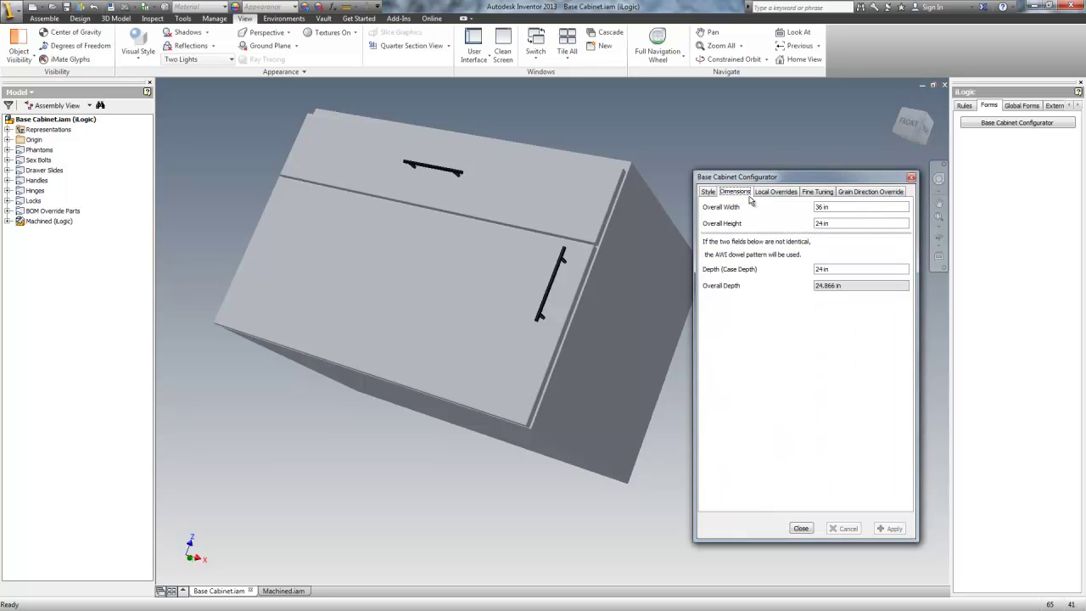
{"action": "left_click", "coordinate": [712, 193]}
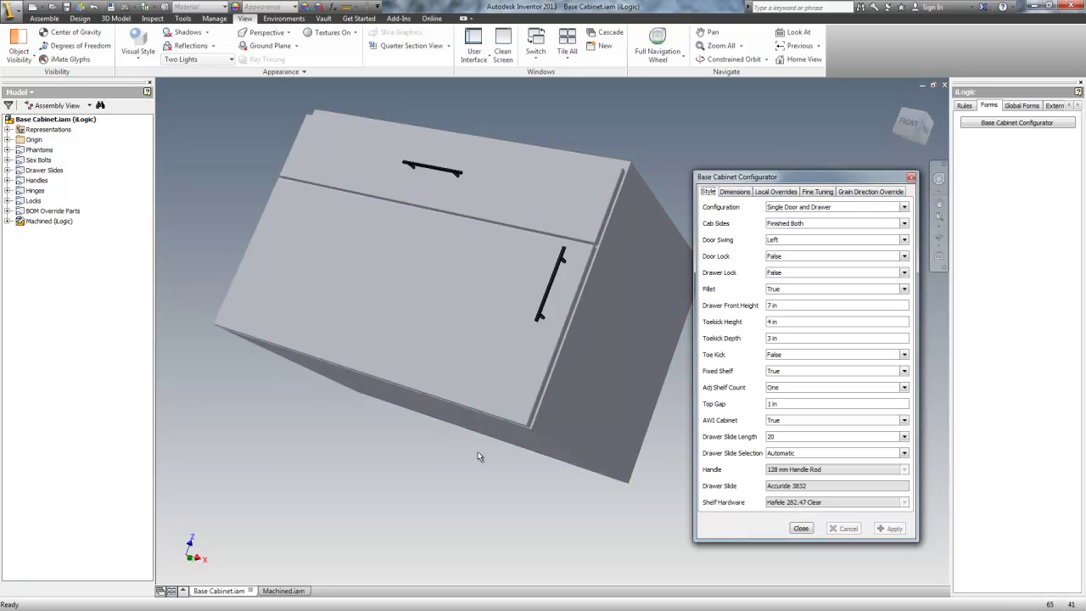
{"action": "key", "text": "F6"}
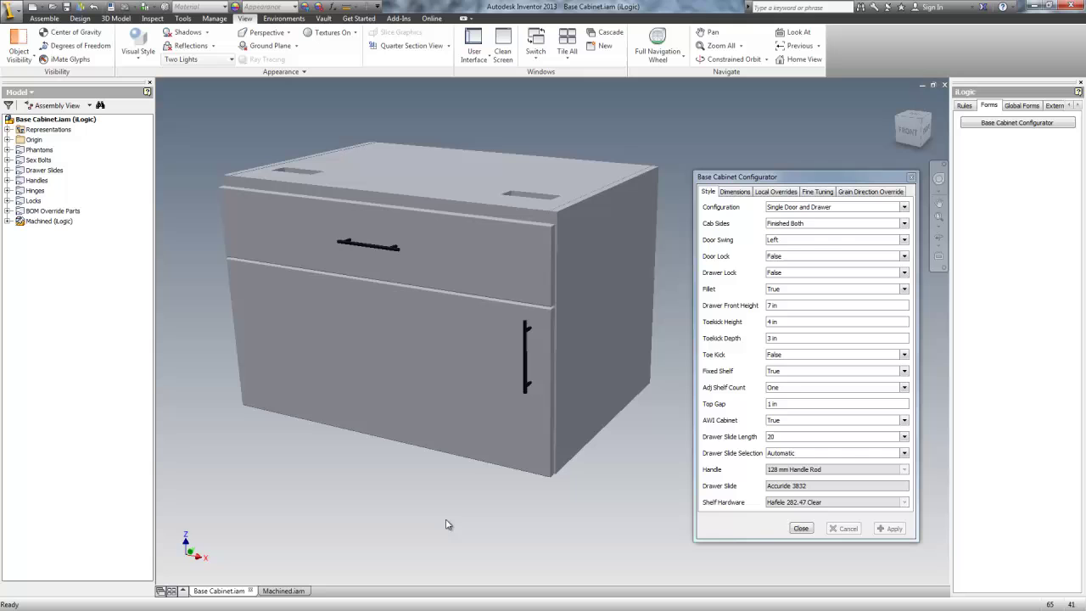
Step: Open Local Overrides, inspect the cabinet top, and review Face Type options without changing them
{"action": "left_click", "coordinate": [776, 192]}
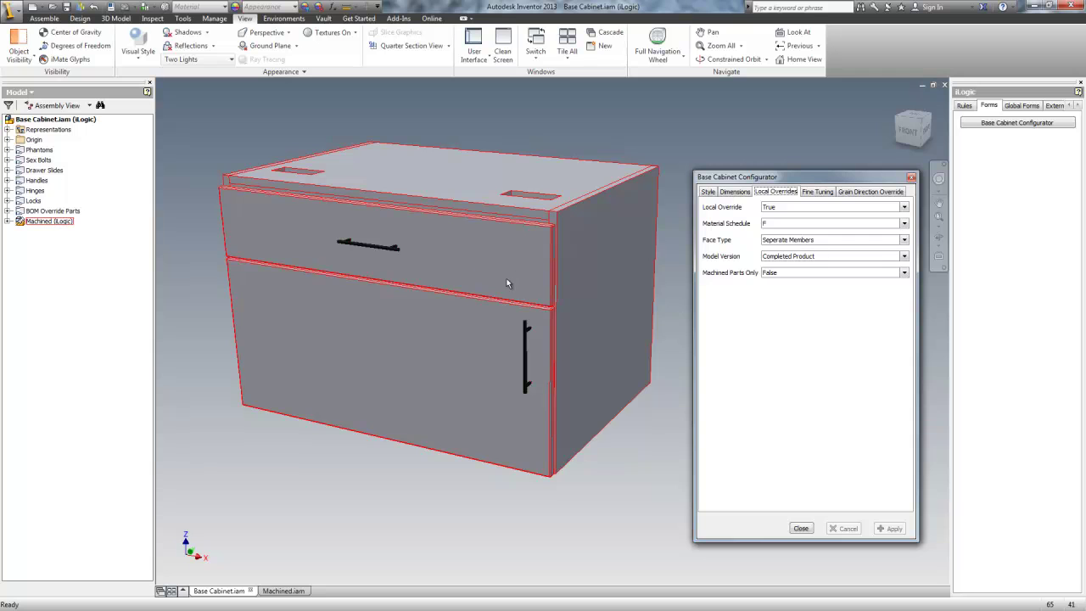
{"action": "middle_click_drag", "start_coordinate": [506, 278], "coordinate": [607, 252], "text": "shift"}
{"action": "scroll", "coordinate": [521, 217], "scroll_direction": "down", "scroll_amount": 3}
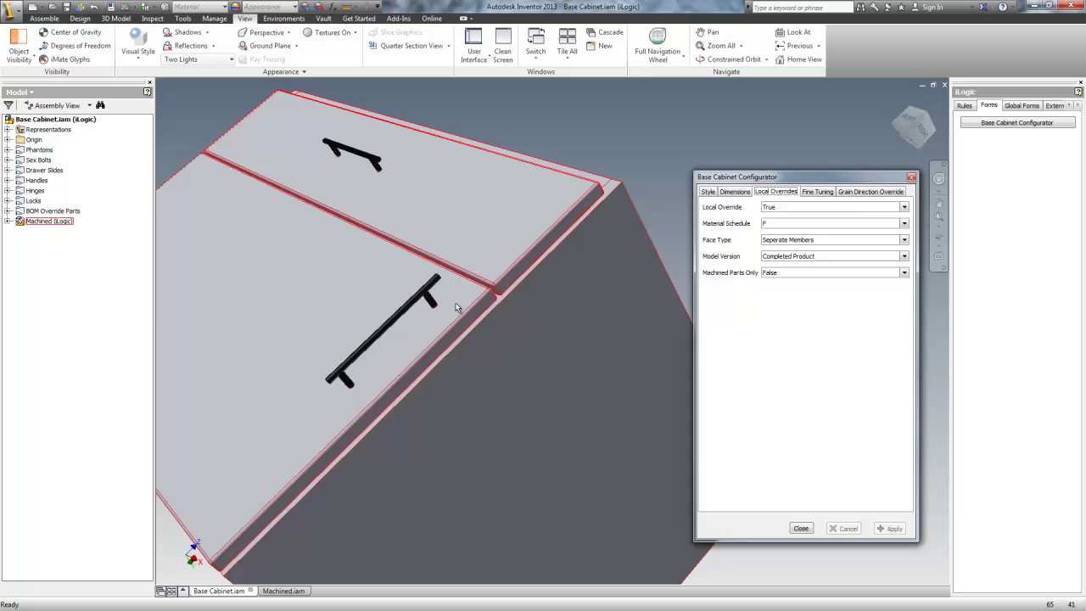
{"action": "left_click", "coordinate": [519, 250]}
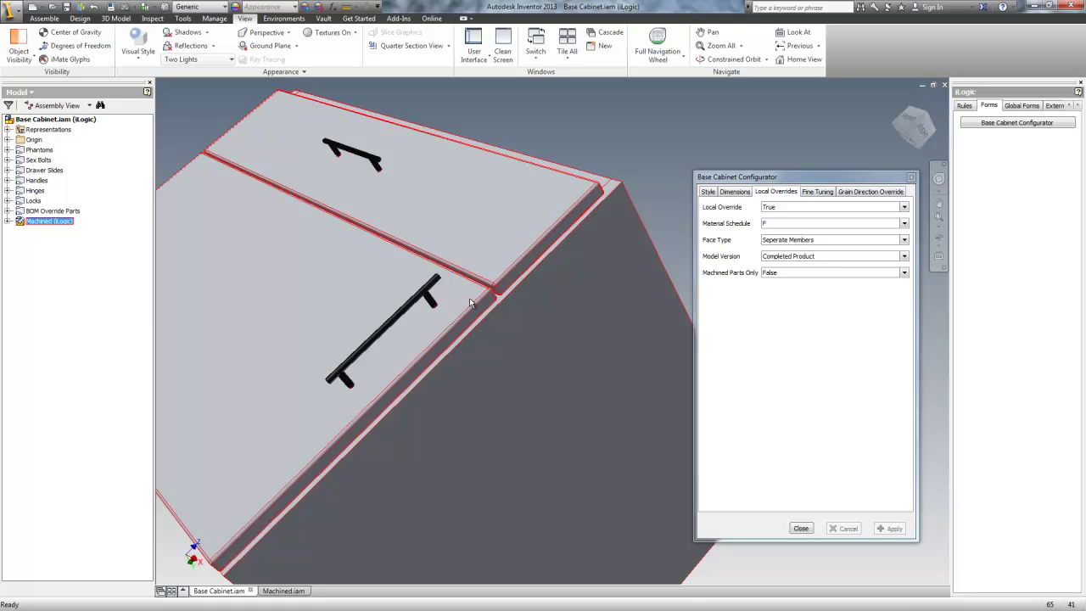
{"action": "left_click", "coordinate": [633, 130]}
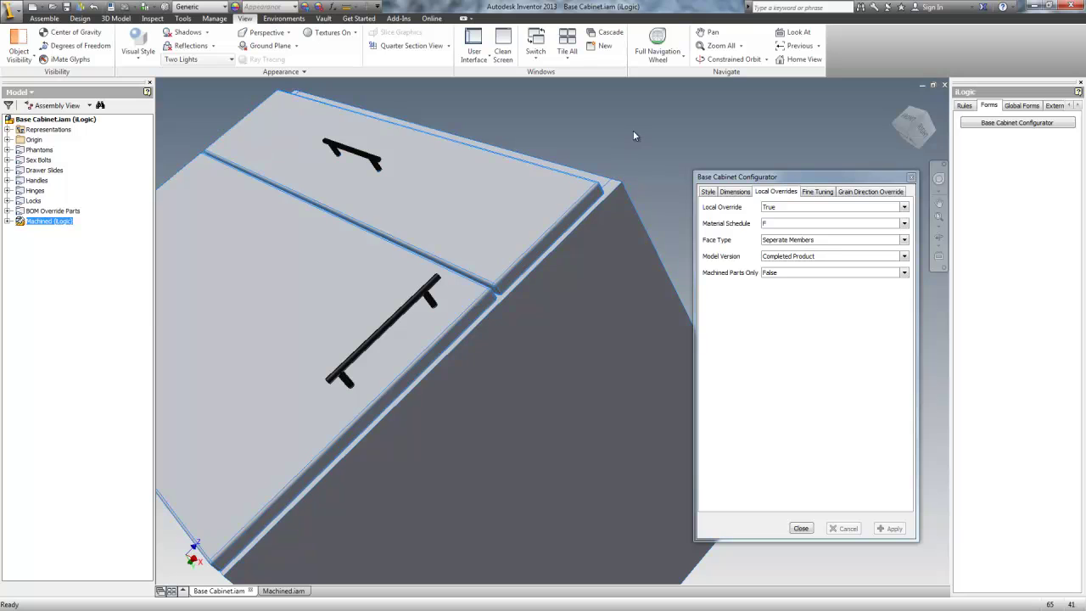
{"action": "left_click", "coordinate": [789, 241]}
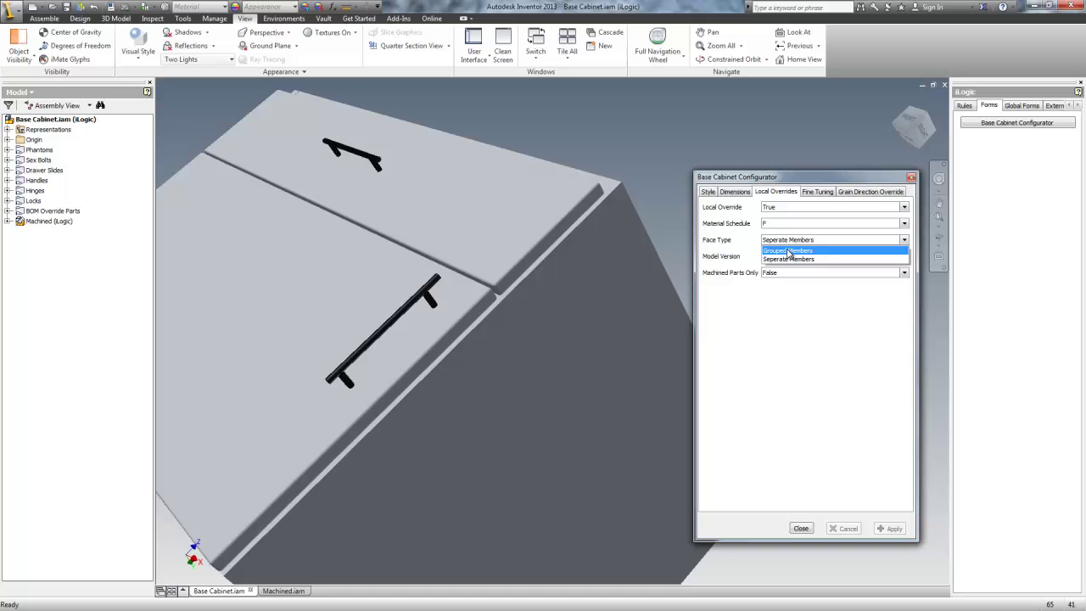
{"action": "left_click", "coordinate": [592, 124]}
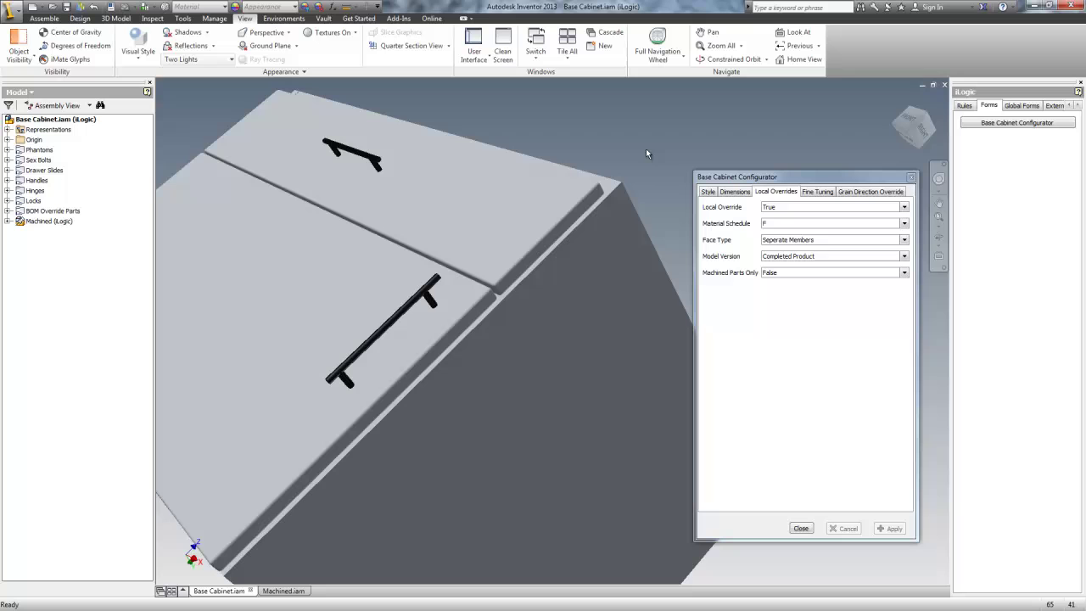
Step: Glance at Grain Direction Override, return to Style, and restore a slightly zoomed Home view
{"action": "left_click", "coordinate": [871, 192]}
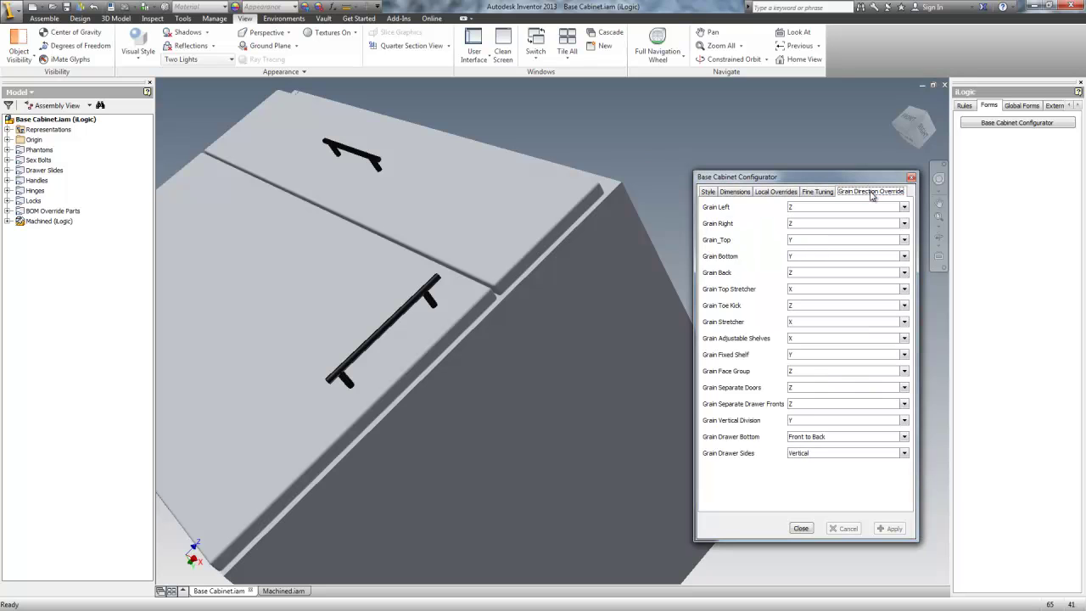
{"action": "left_click", "coordinate": [705, 194]}
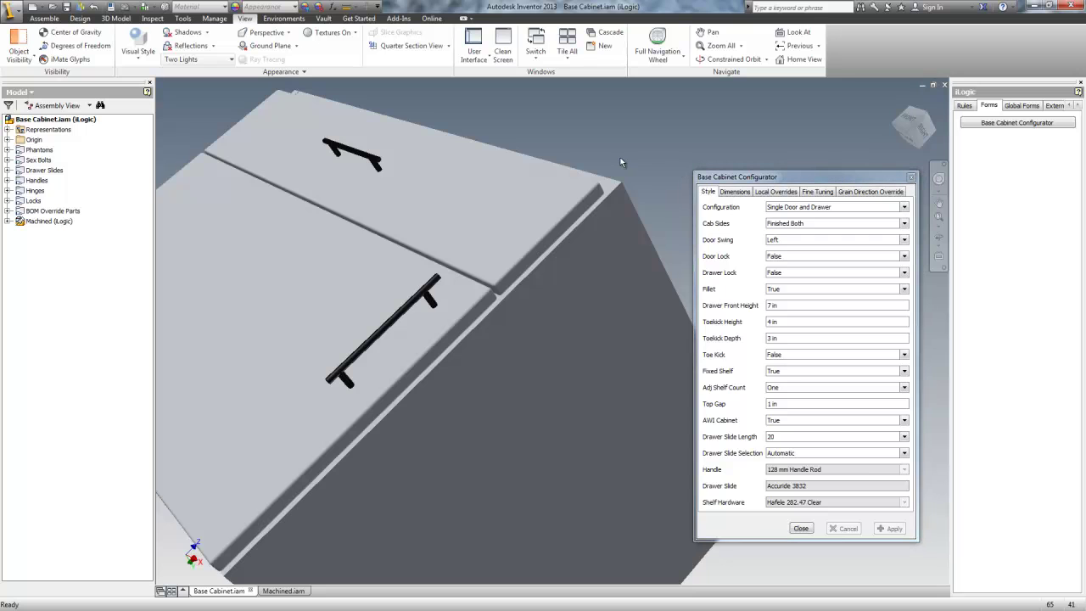
{"action": "middle_click_drag", "start_coordinate": [645, 182], "coordinate": [621, 161], "text": "shift"}
{"action": "key", "text": "F6"}
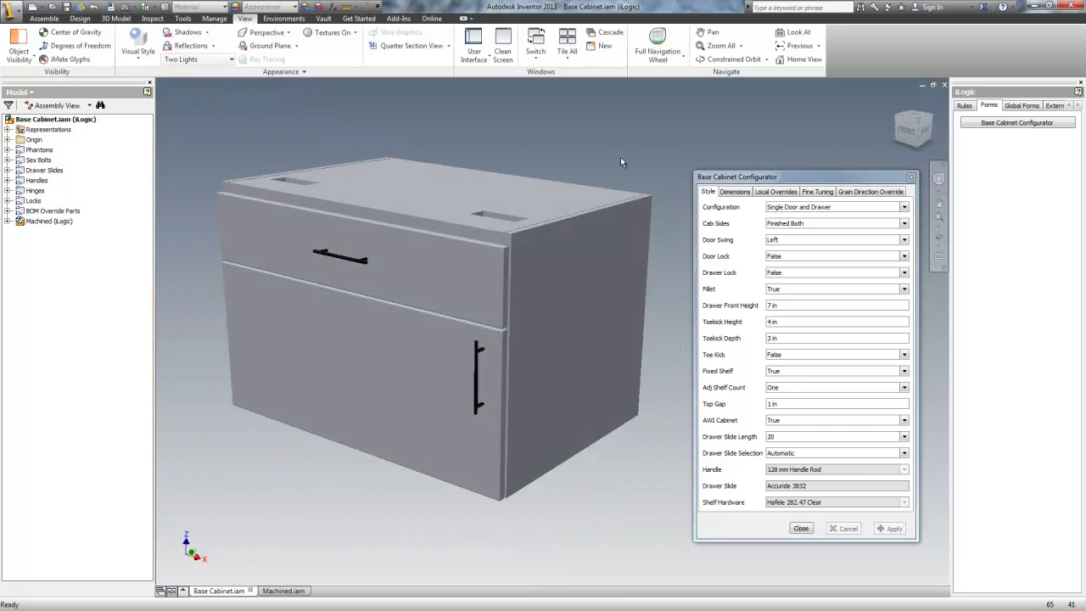
{"action": "scroll", "coordinate": [628, 166], "scroll_direction": "up", "scroll_amount": 1}
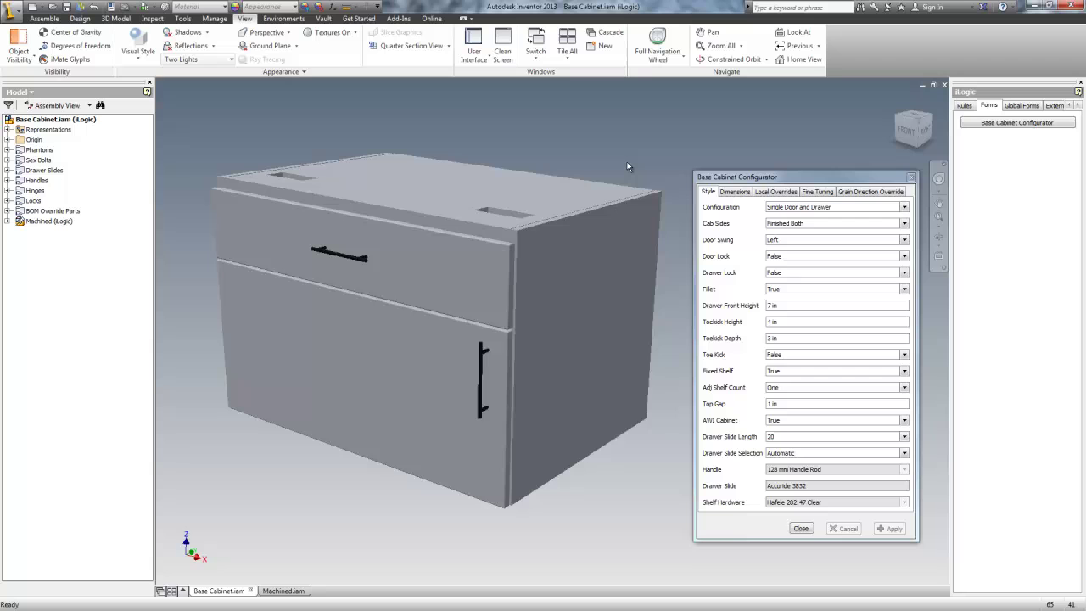
{"action": "scroll", "coordinate": [628, 166], "scroll_direction": "up", "scroll_amount": 1}
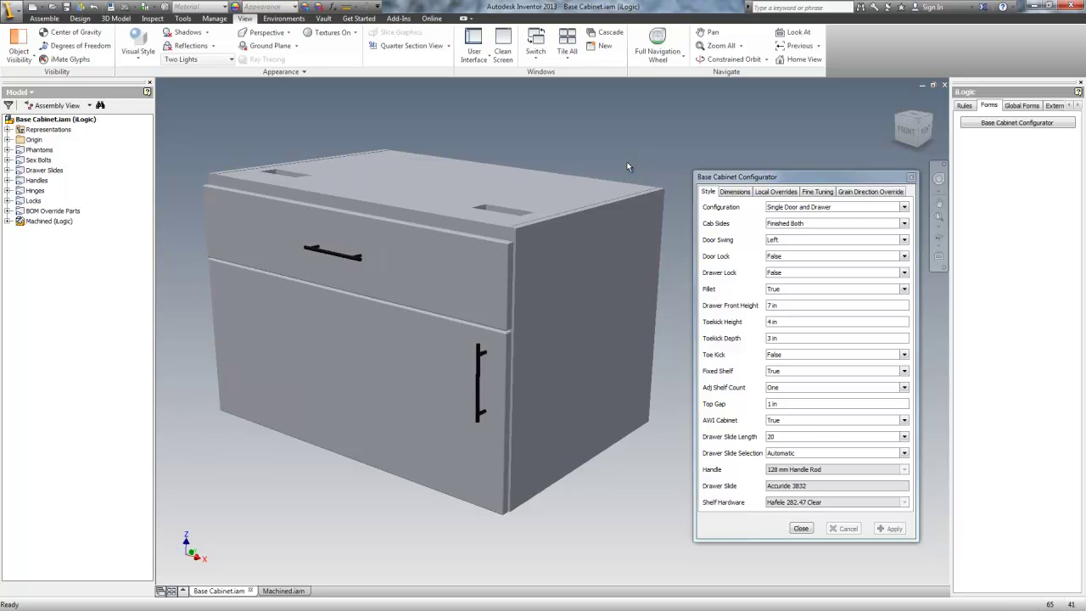